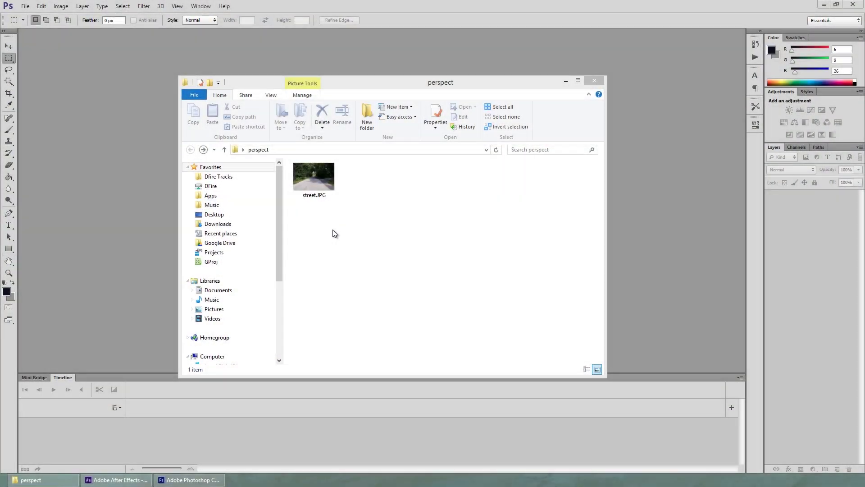
- Open street.JPG from the perspect folder in Windows Photo Viewer
{"action": "double_click", "coordinate": [322, 189]}
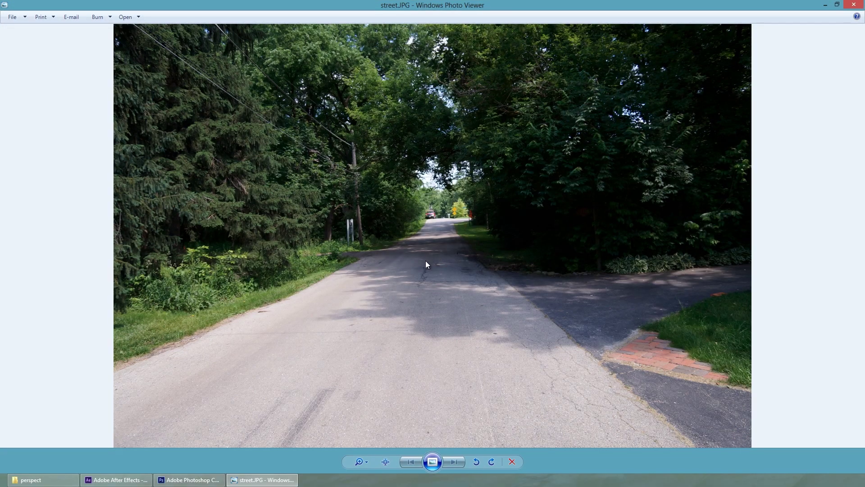
- Zoom and pan over the street photo to inspect the brick walk and distant truck, then fit it back
{"action": "scroll", "coordinate": [444, 266], "scroll_direction": "up", "scroll_amount": 4}
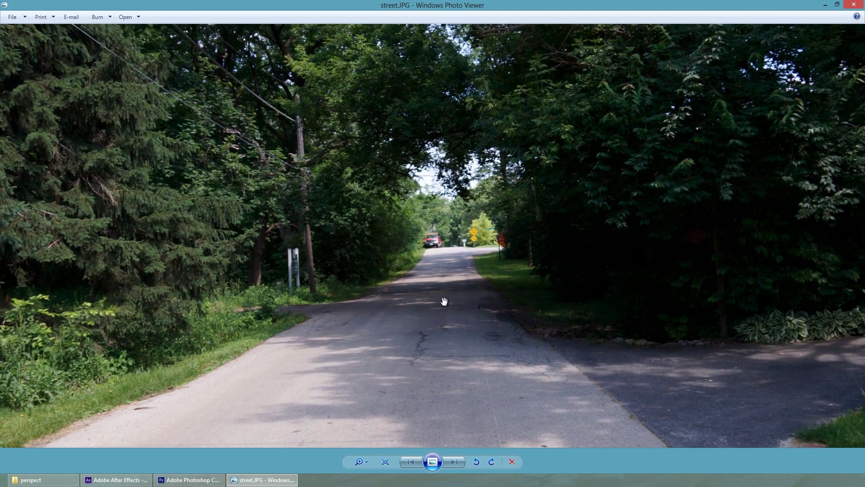
{"action": "left_click_drag", "start_coordinate": [444, 301], "coordinate": [434, 221]}
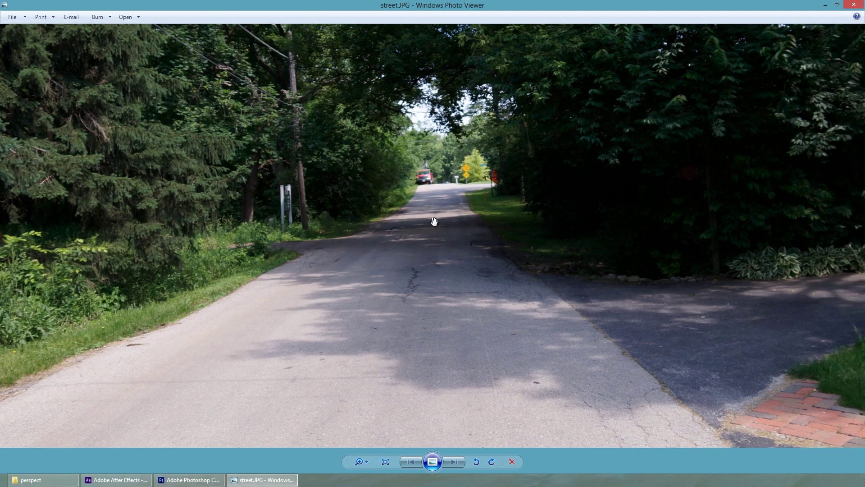
{"action": "scroll", "coordinate": [434, 220], "scroll_direction": "up", "scroll_amount": 4}
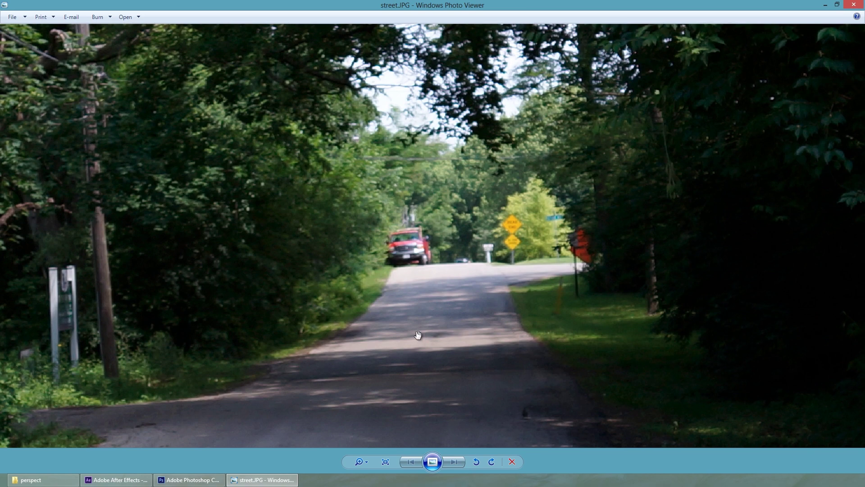
{"action": "scroll", "coordinate": [418, 334], "scroll_direction": "down", "scroll_amount": 5}
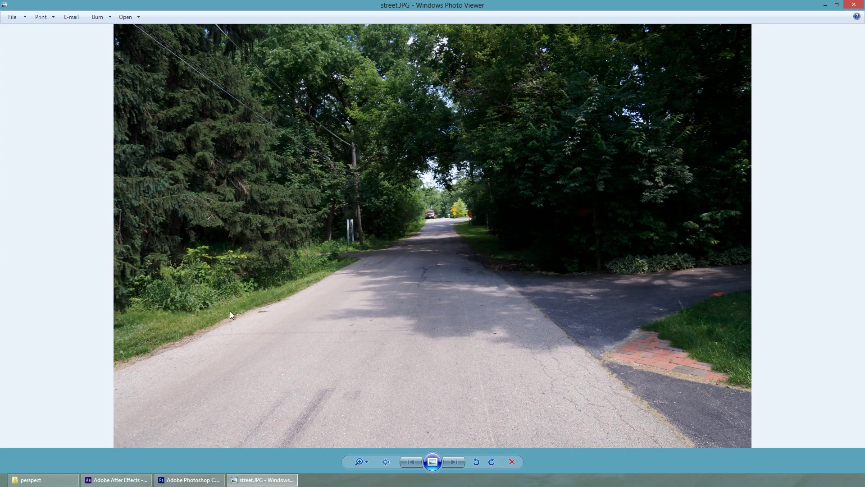
- Open street.JPG in Photoshop, resize it to 2000 pixels wide, and view it at 50%
{"action": "left_click", "coordinate": [858, 5]}
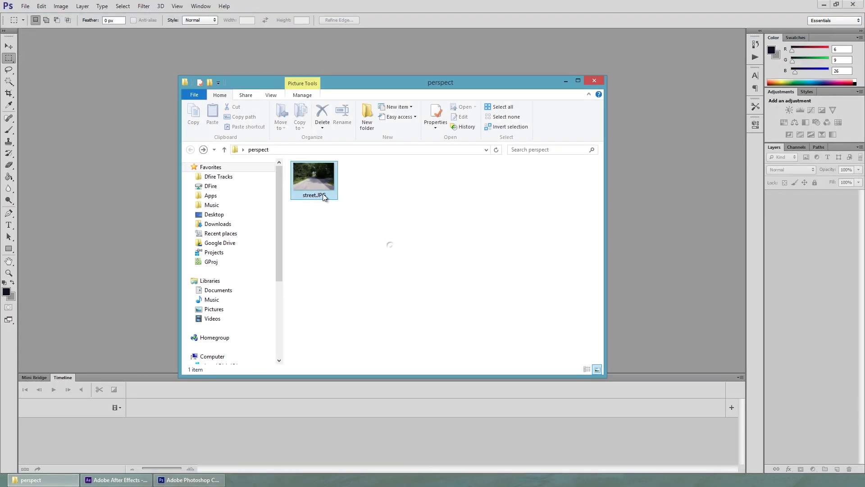
{"action": "left_click_drag", "start_coordinate": [307, 178], "coordinate": [116, 180]}
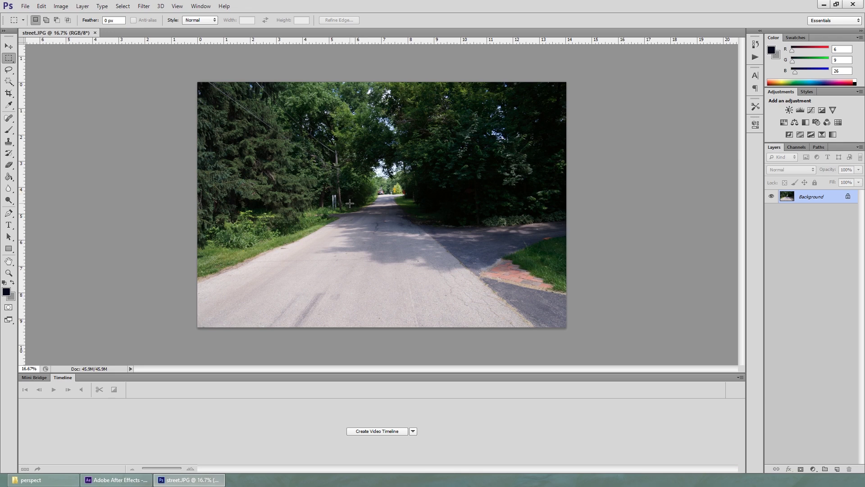
{"action": "left_click", "coordinate": [60, 6]}
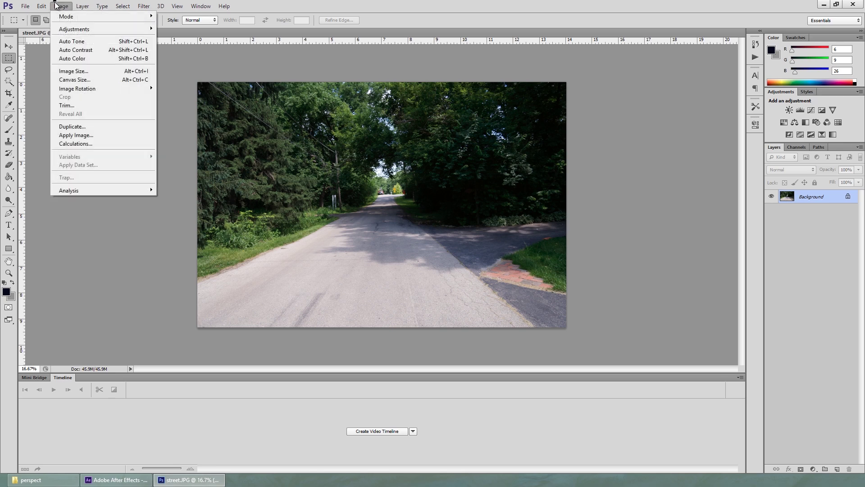
{"action": "left_click", "coordinate": [85, 71]}
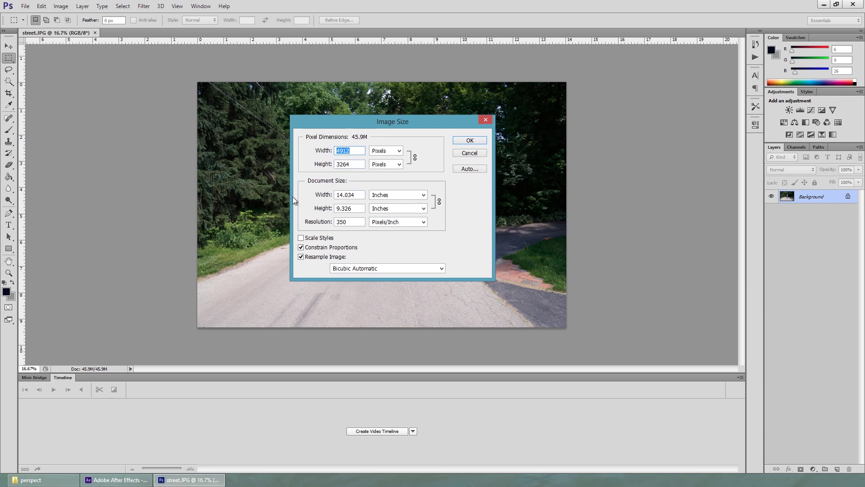
{"action": "left_click_drag", "start_coordinate": [378, 126], "coordinate": [660, 136]}
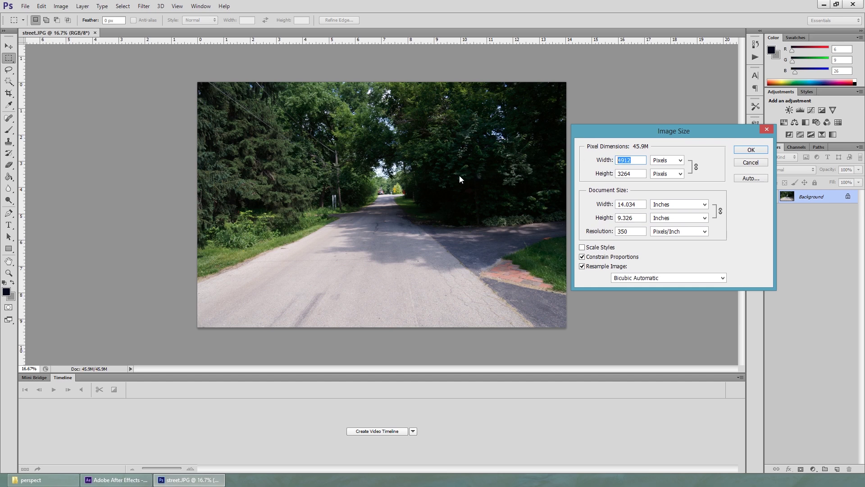
{"action": "key", "text": "Up"}
{"action": "key", "text": "Up"}
{"action": "double_click", "coordinate": [630, 163]}
{"action": "type", "text": "2000"}
{"action": "key", "text": "Return"}
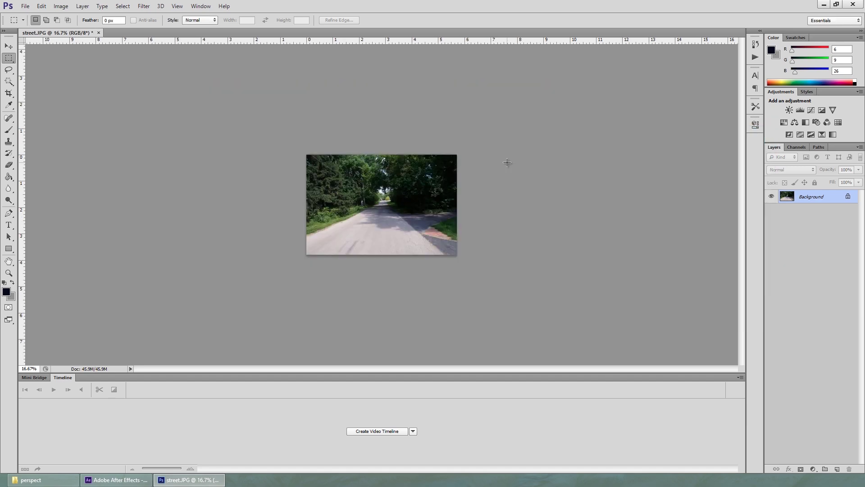
{"action": "key", "text": "ctrl+plus"}
{"action": "key", "text": "ctrl+plus"}
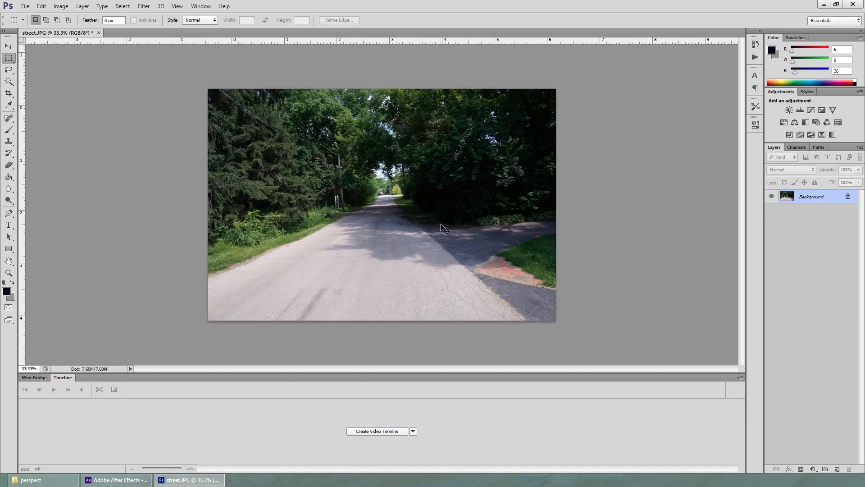
{"action": "key", "text": "ctrl+plus"}
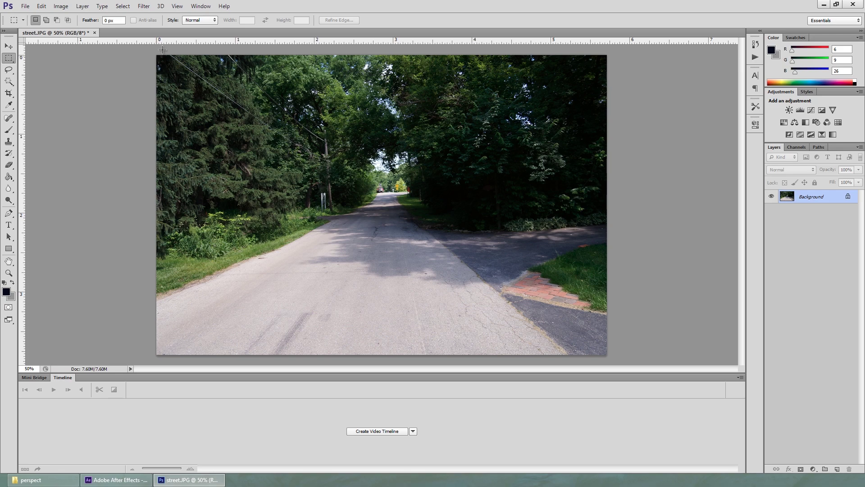
- In Filter > Vanishing Point, draw a road perspective plane and stretch its bottom edge far below the photo
{"action": "left_click", "coordinate": [139, 9]}
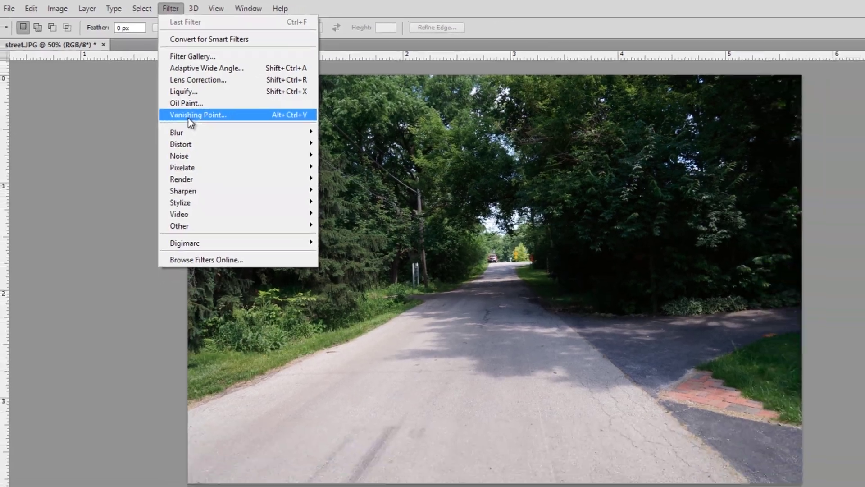
{"action": "left_click", "coordinate": [207, 136]}
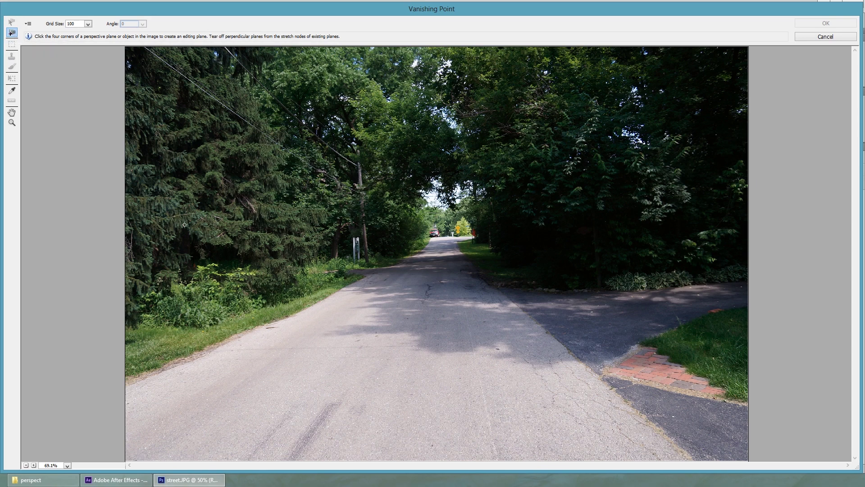
{"action": "left_click", "coordinate": [123, 374]}
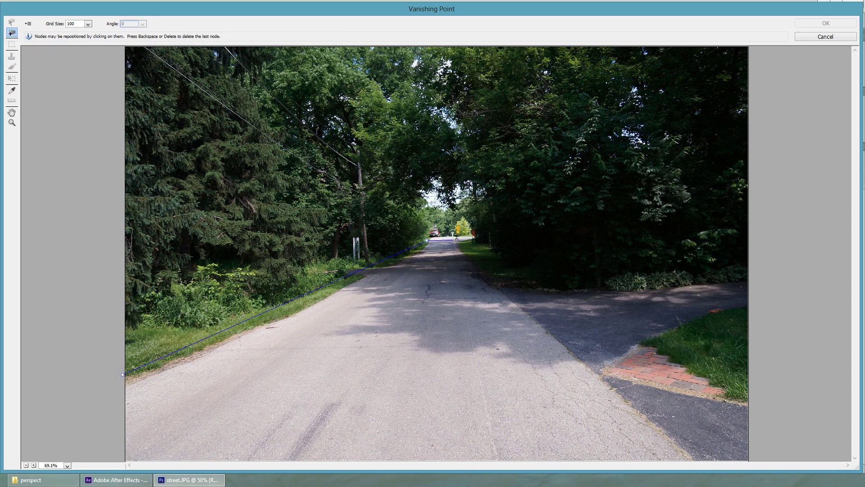
{"action": "left_click", "coordinate": [457, 240]}
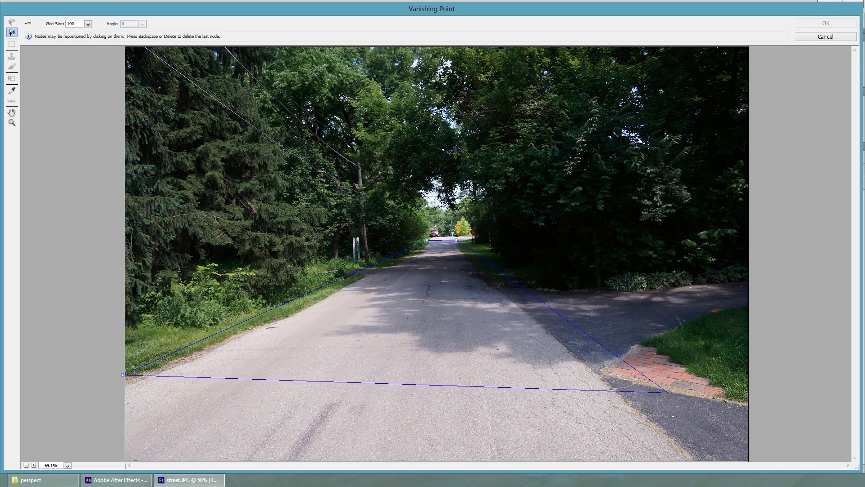
{"action": "left_click", "coordinate": [658, 388]}
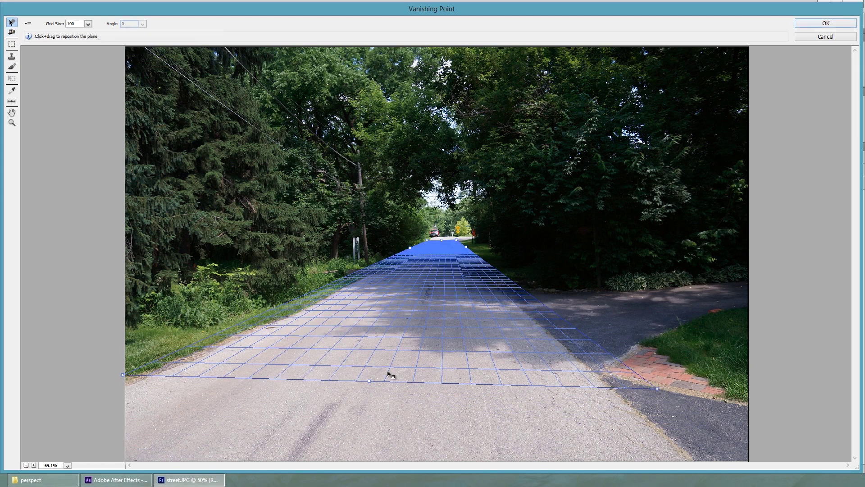
{"action": "left_click_drag", "start_coordinate": [370, 381], "coordinate": [350, 442]}
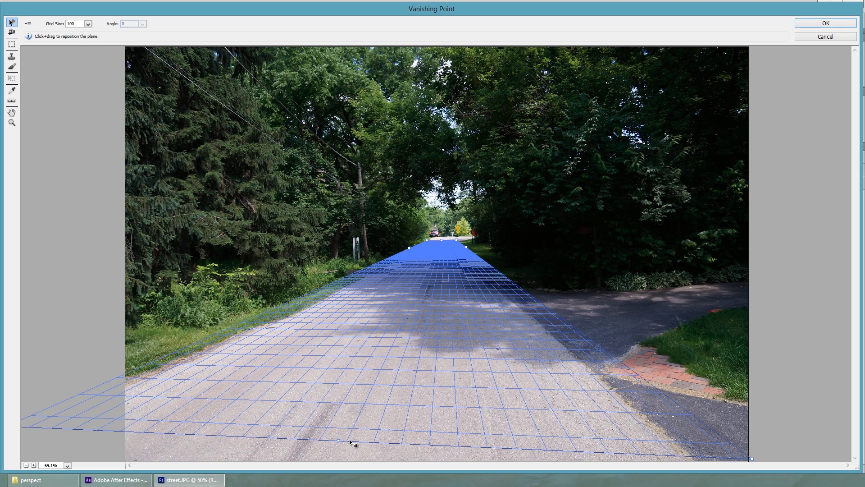
{"action": "key", "text": "ctrl+minus"}
{"action": "key", "text": "ctrl+minus"}
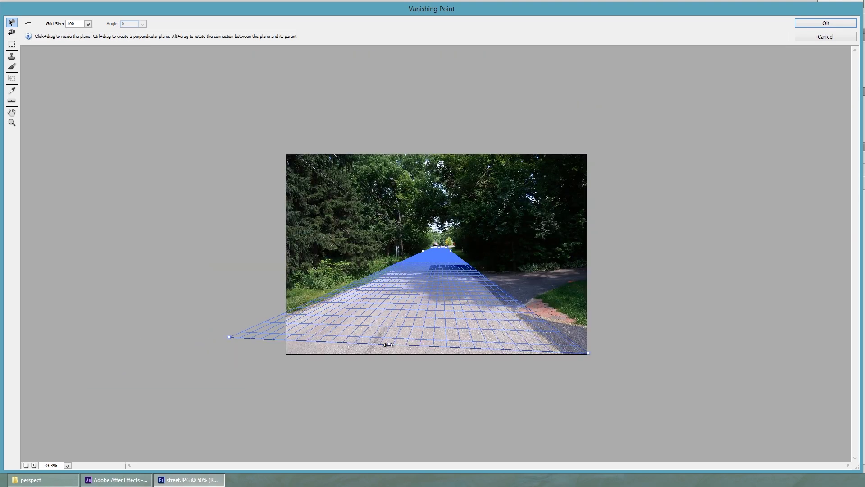
{"action": "left_click_drag", "start_coordinate": [388, 345], "coordinate": [382, 393]}
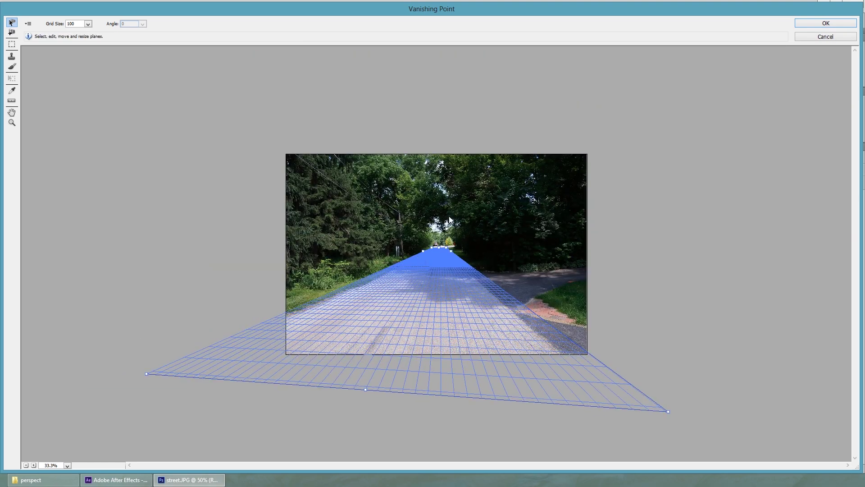
- Raise vertical wall planes from the edges of the road grid
{"action": "left_click", "coordinate": [12, 33]}
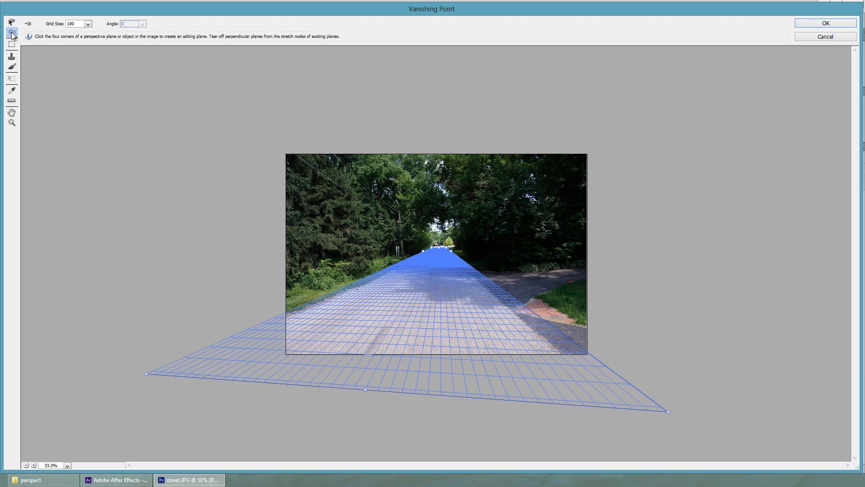
{"action": "left_click_drag", "start_coordinate": [423, 250], "coordinate": [420, 223]}
{"action": "key", "text": "v"}
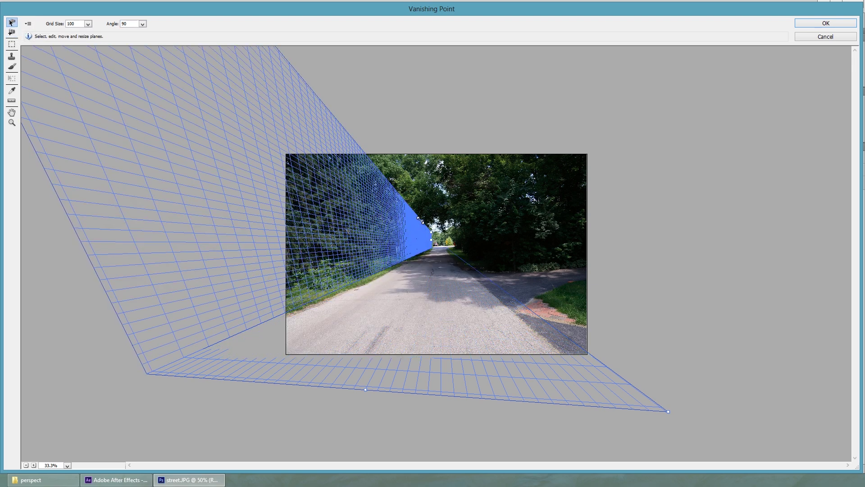
{"action": "left_click", "coordinate": [438, 261]}
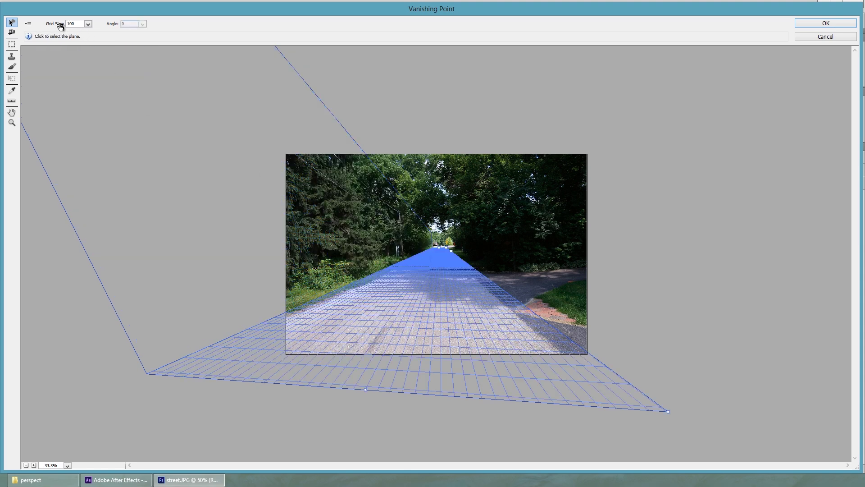
{"action": "left_click", "coordinate": [12, 33]}
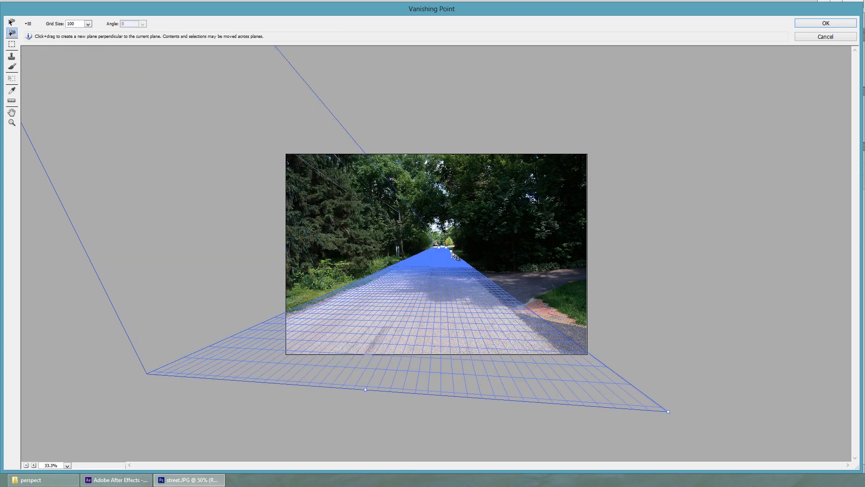
{"action": "left_click_drag", "start_coordinate": [453, 255], "coordinate": [444, 238]}
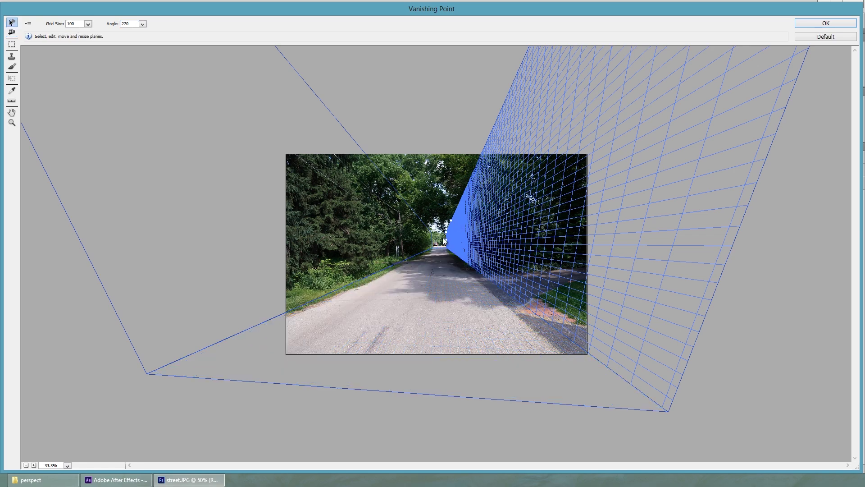
{"action": "scroll", "coordinate": [442, 241], "scroll_direction": "up", "scroll_amount": 5}
{"action": "key", "text": "Delete"}
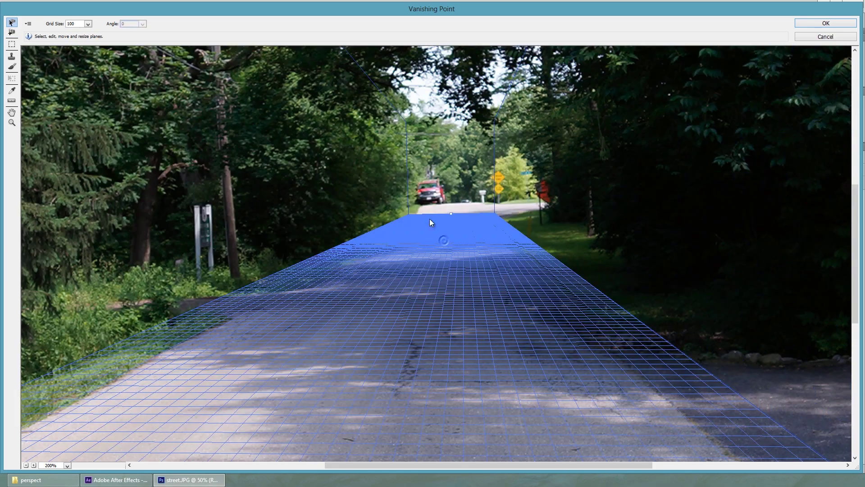
- Raise a wall plane at the far end of the road
{"action": "left_click", "coordinate": [12, 32]}
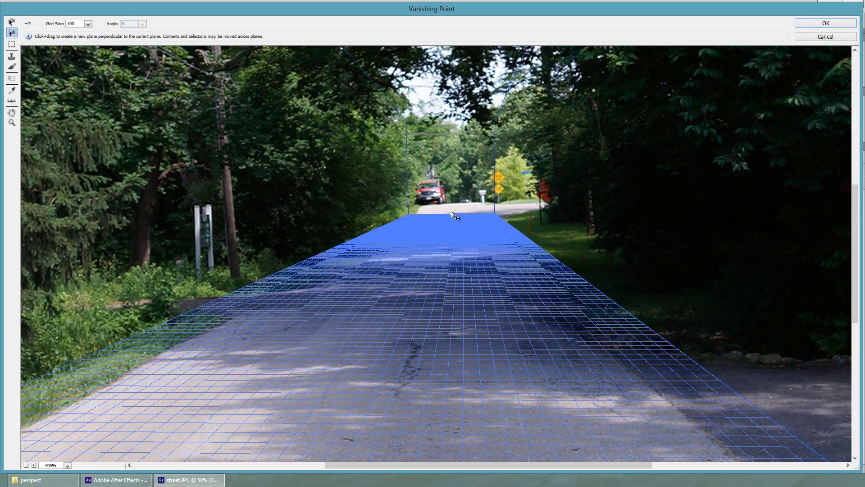
{"action": "left_click_drag", "start_coordinate": [454, 215], "coordinate": [449, 124]}
{"action": "key", "text": "v"}
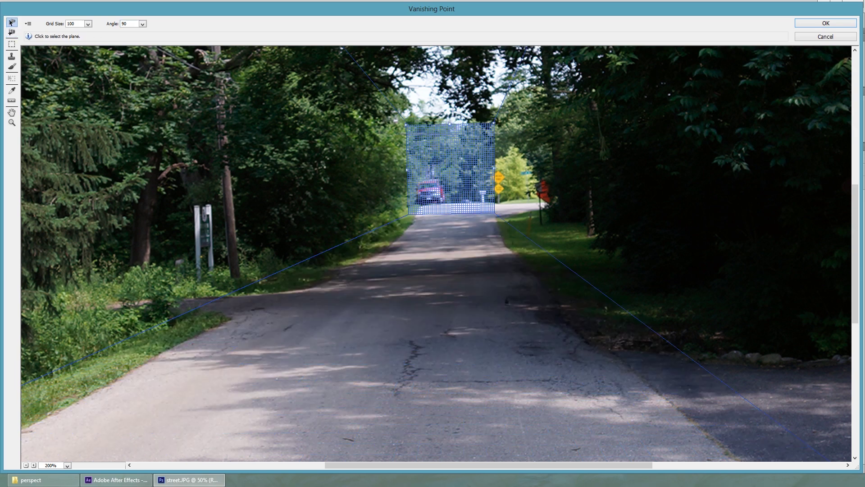
{"action": "key", "text": "c"}
{"action": "key", "text": "ctrl+minus"}
{"action": "key", "text": "ctrl+minus"}
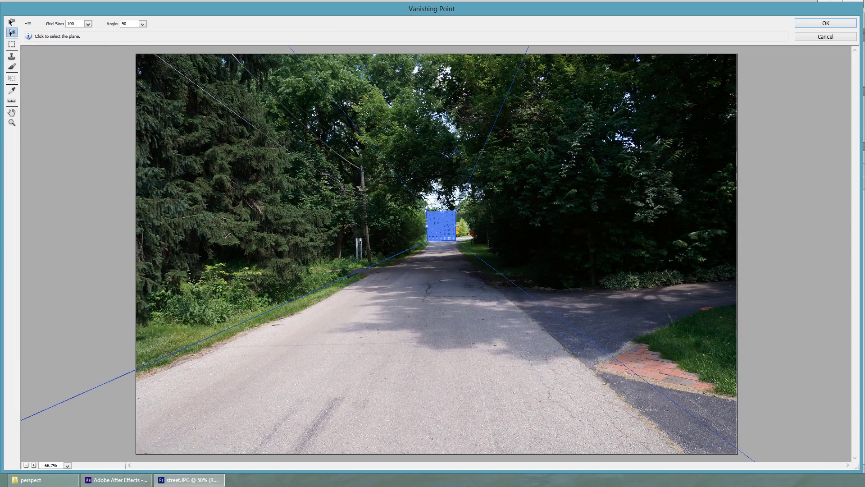
- Add a ceiling plane from the far wall's top edge, stretched up past the photo top
{"action": "left_click_drag", "start_coordinate": [440, 211], "coordinate": [425, 67]}
{"action": "key", "text": "v"}
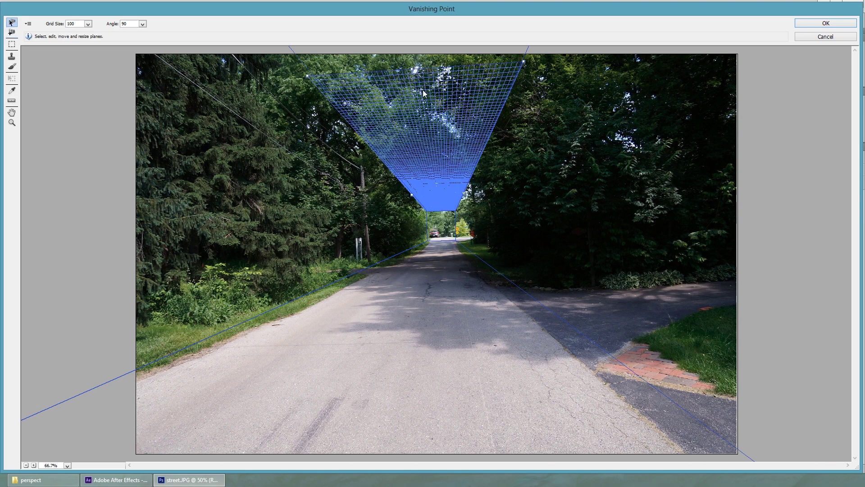
{"action": "key", "text": "ctrl+minus"}
{"action": "left_click_drag", "start_coordinate": [422, 115], "coordinate": [415, 81]}
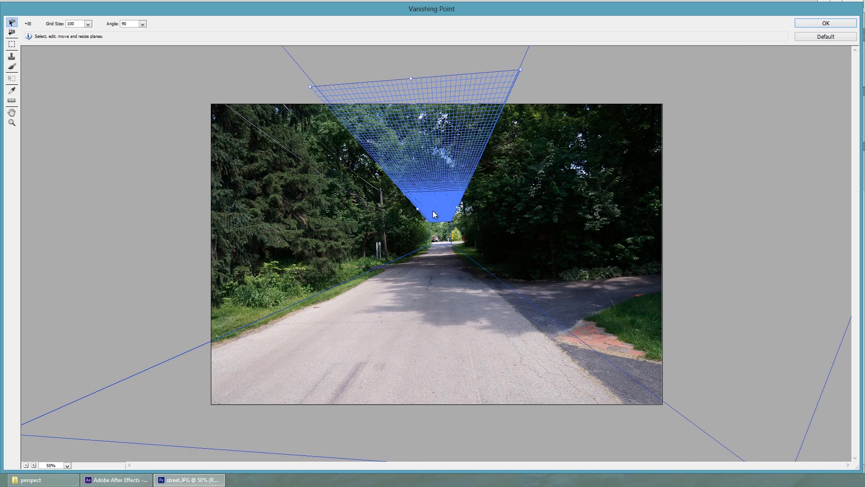
{"action": "key", "text": "ctrl+minus"}
- Check each plane in turn: right wall, floor, left wall, far wall, and ceiling. Then deselect all
{"action": "left_click", "coordinate": [301, 393]}
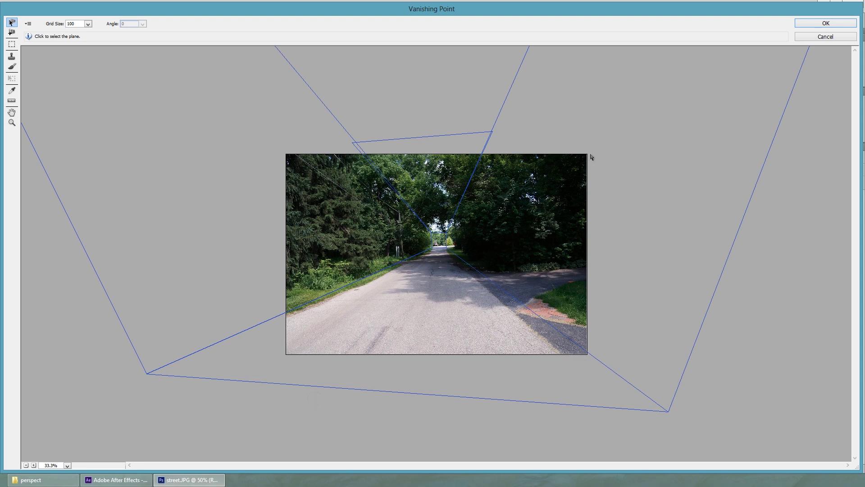
{"action": "left_click", "coordinate": [530, 196]}
{"action": "left_click", "coordinate": [409, 259]}
{"action": "left_click", "coordinate": [343, 208]}
{"action": "left_click", "coordinate": [440, 240]}
{"action": "left_click", "coordinate": [380, 147]}
{"action": "left_click", "coordinate": [409, 96]}
{"action": "left_click", "coordinate": [28, 23]}
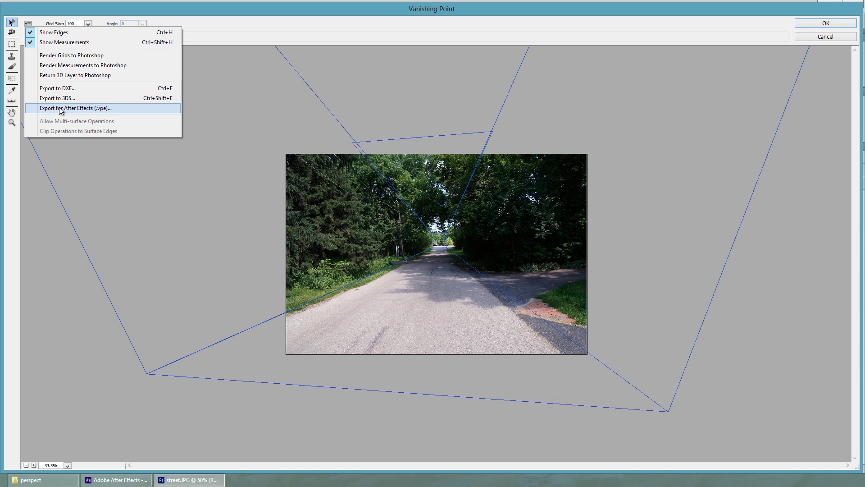
- Start Export for After Effects and create a 'vanishing point' folder inside Desktop/perspect
{"action": "left_click", "coordinate": [98, 109]}
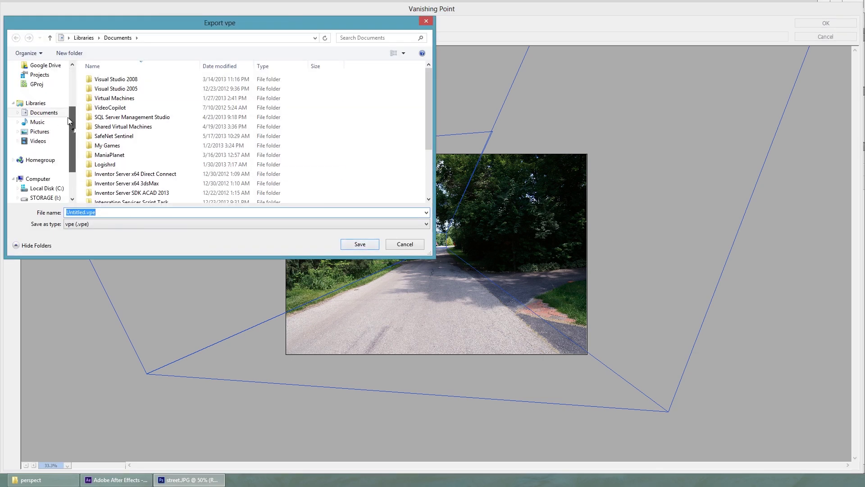
{"action": "scroll", "coordinate": [41, 120], "scroll_direction": "up", "scroll_amount": 3}
{"action": "left_click", "coordinate": [39, 116]}
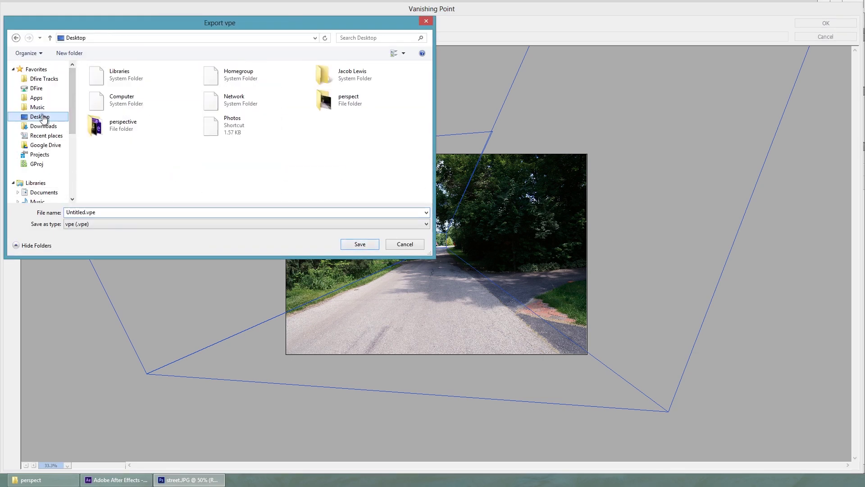
{"action": "double_click", "coordinate": [343, 100]}
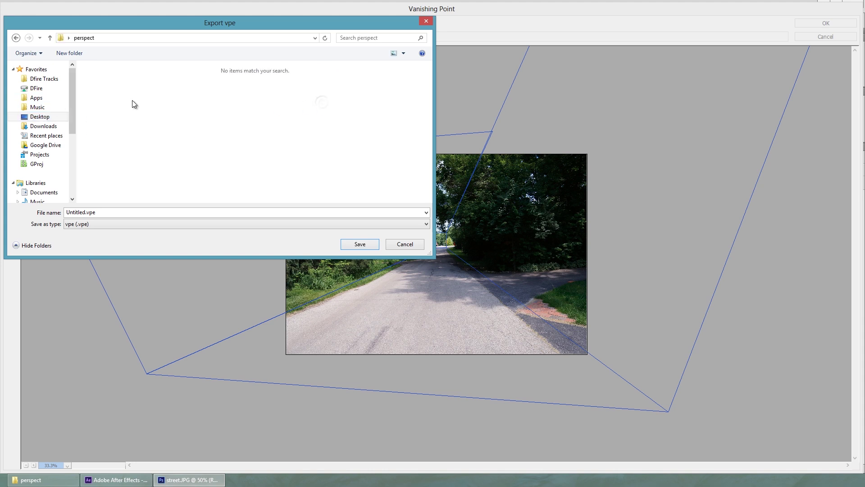
{"action": "left_click", "coordinate": [70, 53]}
{"action": "type", "text": "va"}
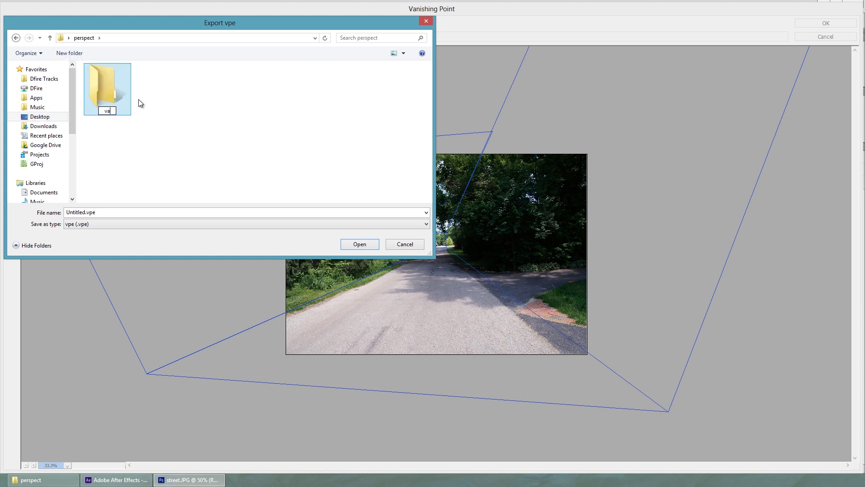
{"action": "type", "text": "nishing point"}
{"action": "key", "text": "Return"}
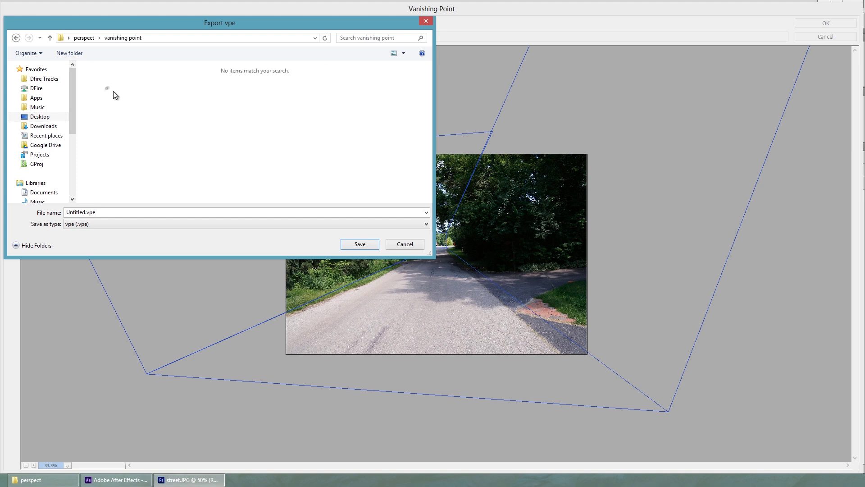
- Save the export as vanish.vpe and close Vanishing Point
{"action": "double_click", "coordinate": [110, 212]}
{"action": "type", "text": "van"}
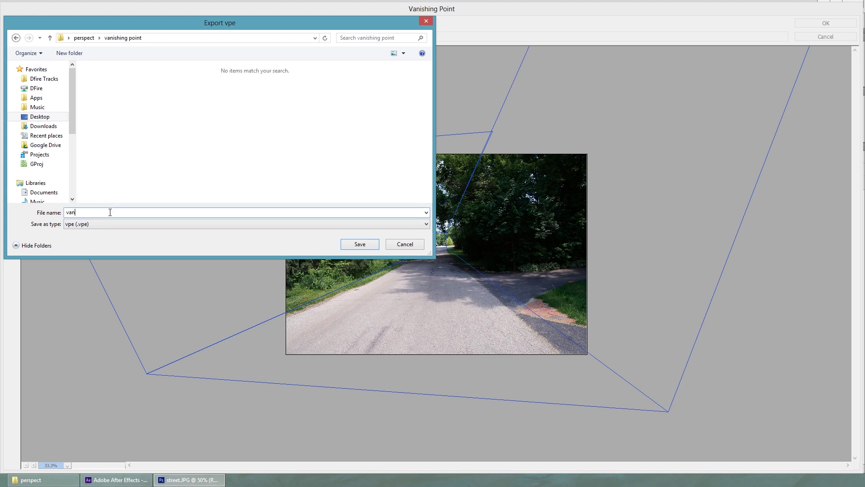
{"action": "type", "text": "ish"}
{"action": "key", "text": "Return"}
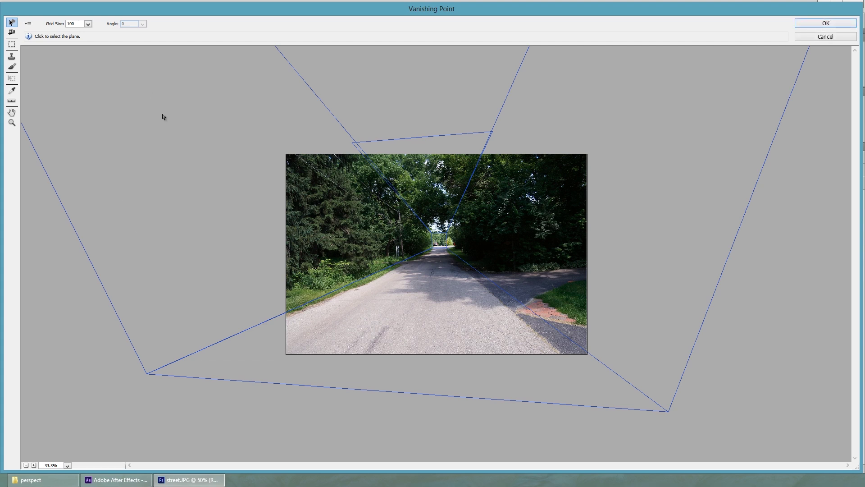
{"action": "left_click", "coordinate": [829, 23]}
- In After Effects, import vanish.vpe from the perspect/vanishing point folder via File > Import > Vanishing Point
{"action": "left_click", "coordinate": [824, 6]}
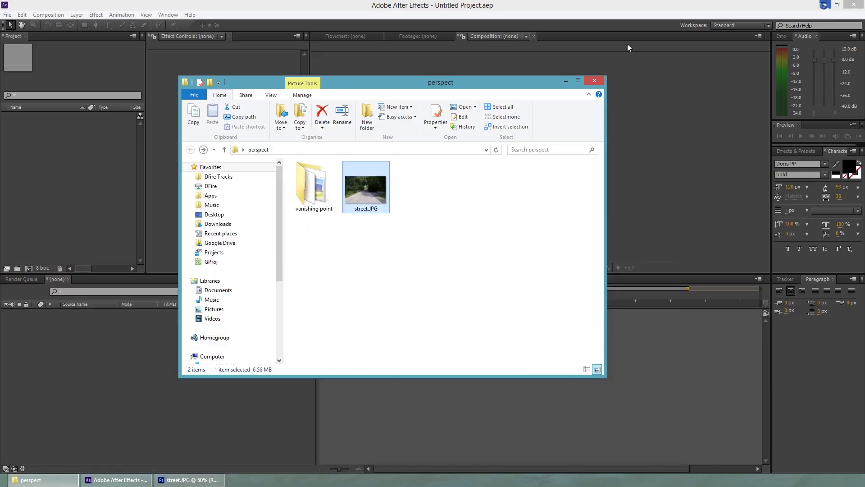
{"action": "left_click", "coordinate": [403, 10]}
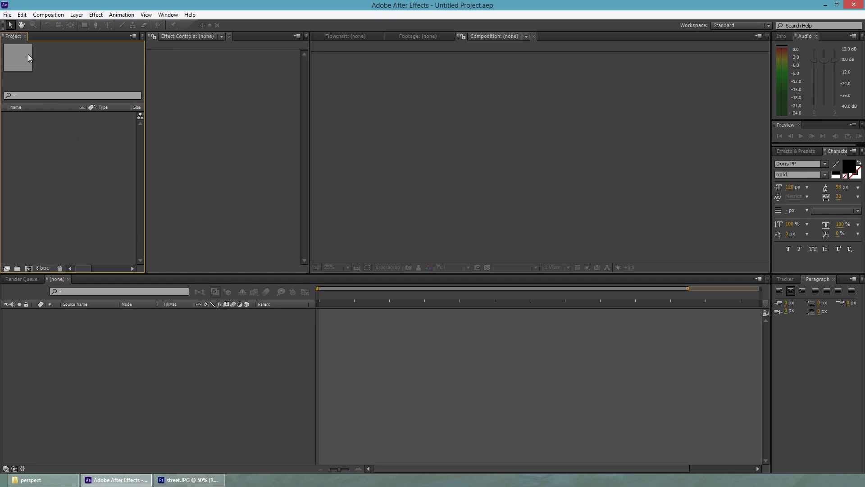
{"action": "left_click", "coordinate": [7, 15]}
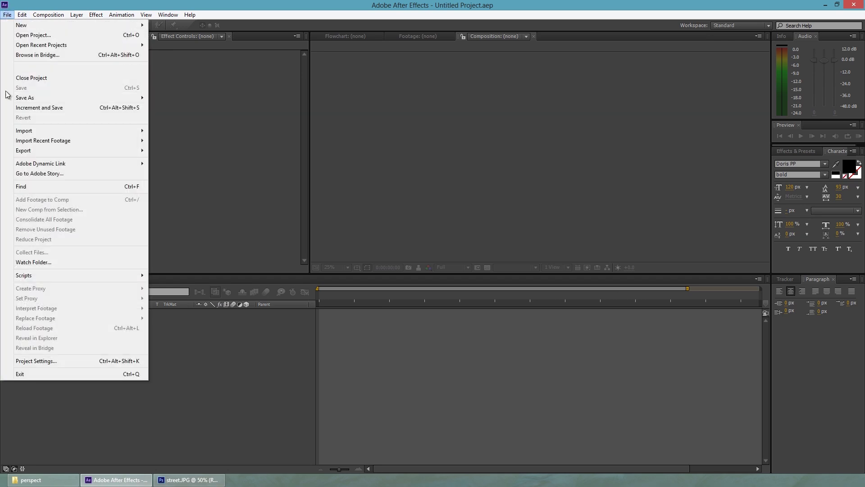
{"action": "mouse_move", "coordinate": [53, 130]}
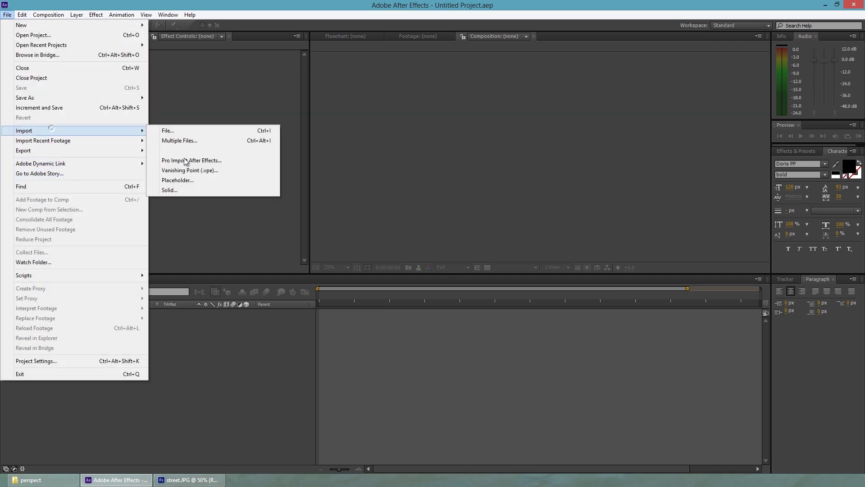
{"action": "left_click", "coordinate": [202, 173]}
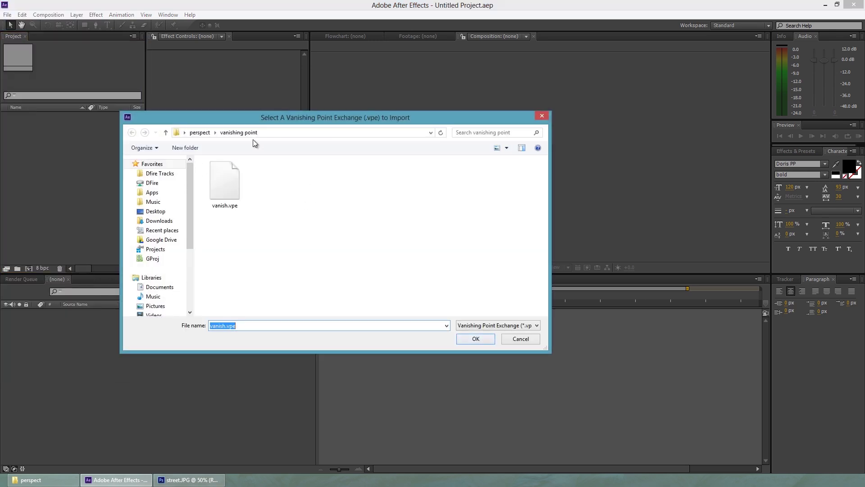
{"action": "left_click", "coordinate": [205, 133]}
{"action": "double_click", "coordinate": [229, 184]}
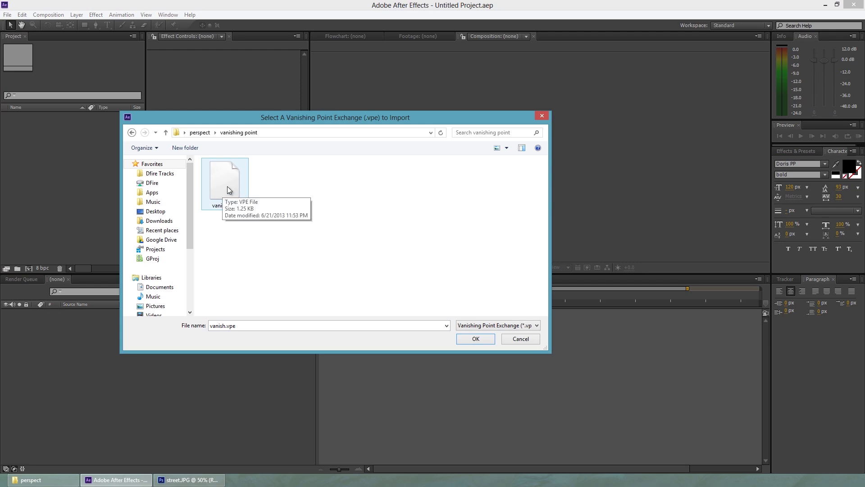
{"action": "double_click", "coordinate": [226, 189]}
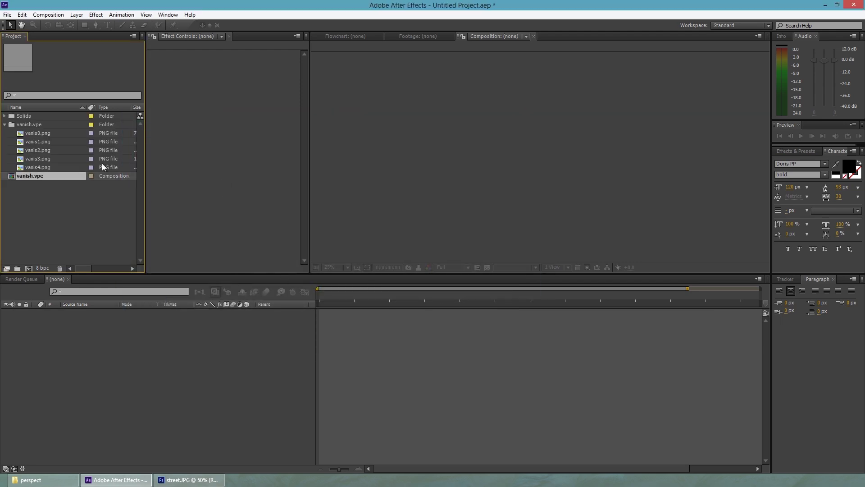
- Expand the vanish.vpe folder and inspect vanis0.png and vanis1.png in the Project panel
{"action": "left_click", "coordinate": [5, 124]}
{"action": "left_click", "coordinate": [5, 124]}
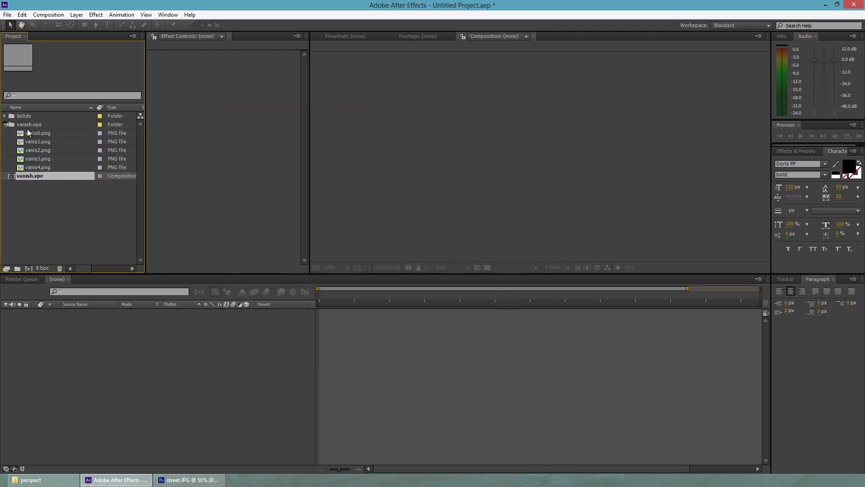
{"action": "left_click", "coordinate": [35, 133]}
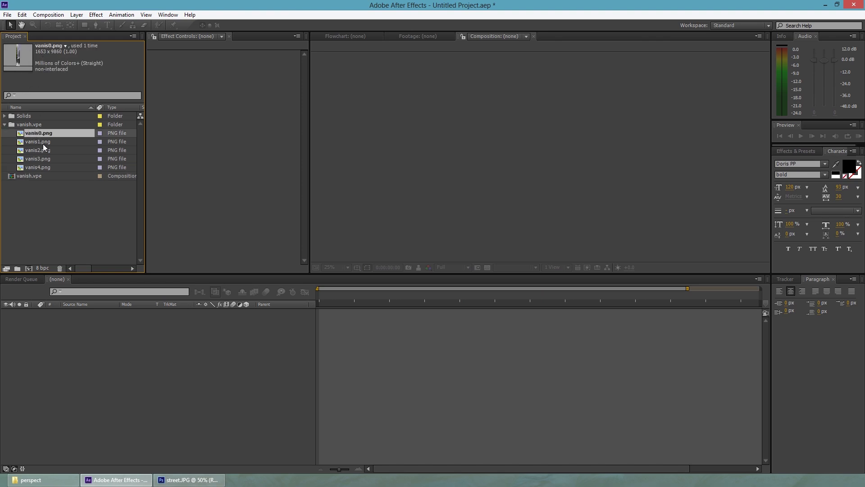
{"action": "left_click", "coordinate": [43, 141]}
{"action": "left_click", "coordinate": [31, 479]}
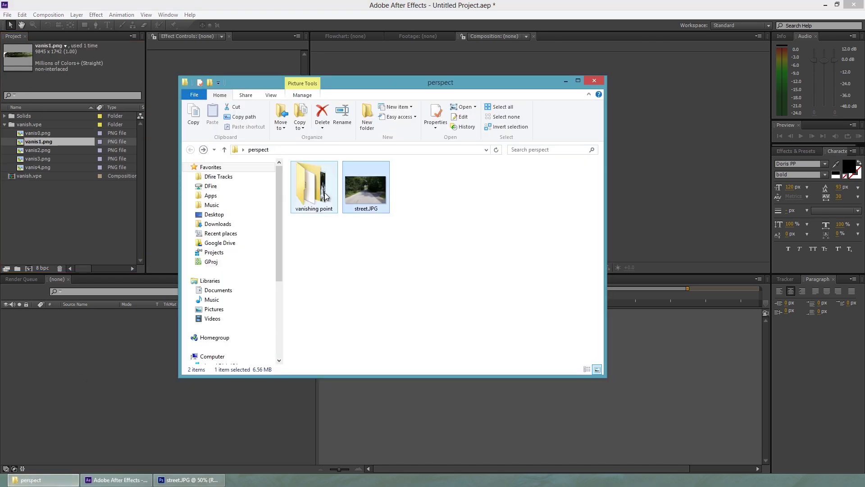
- Preview the five exported plane images, including vanis4.png, then return to After Effects
{"action": "double_click", "coordinate": [317, 204]}
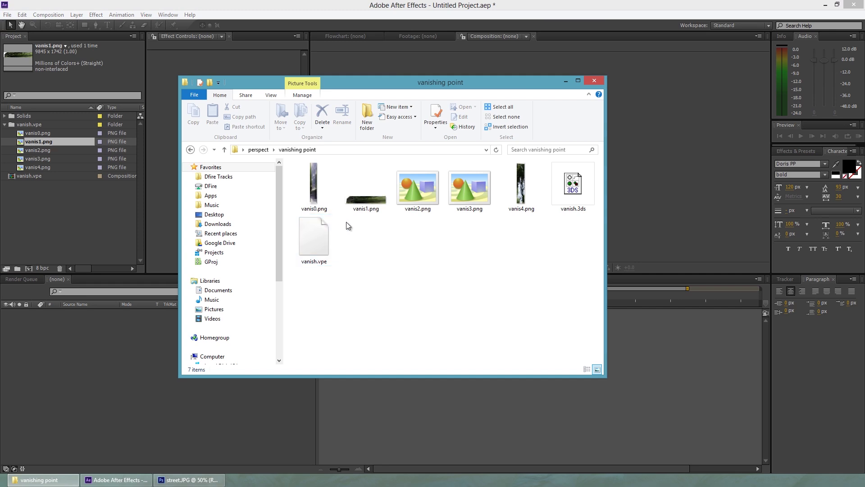
{"action": "left_click_drag", "start_coordinate": [547, 219], "coordinate": [334, 201]}
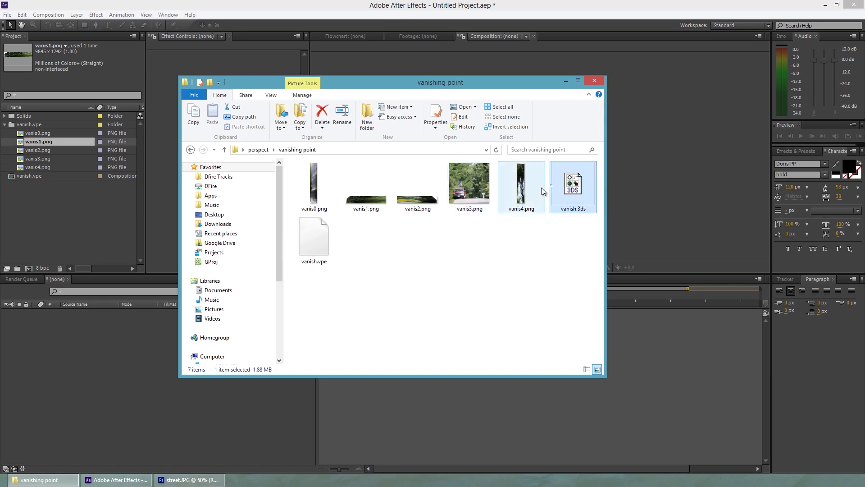
{"action": "double_click", "coordinate": [531, 187]}
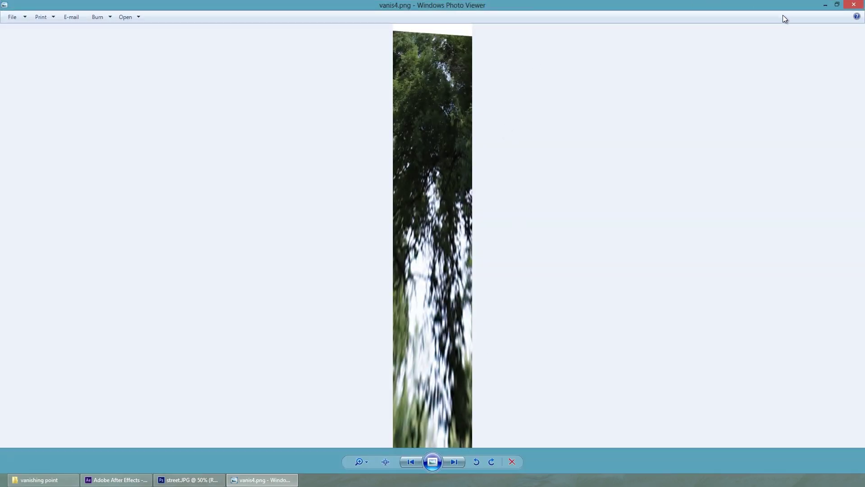
{"action": "left_click", "coordinate": [858, 5]}
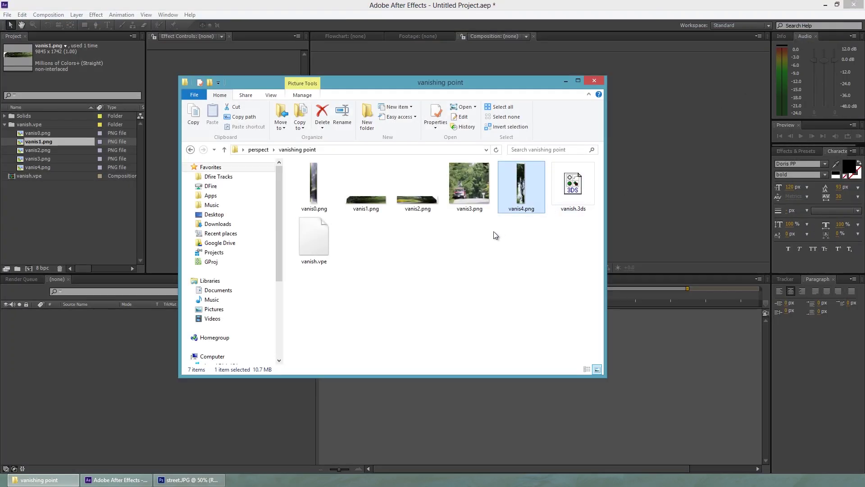
{"action": "left_click", "coordinate": [82, 186]}
{"action": "left_click_drag", "start_coordinate": [37, 151], "coordinate": [18, 177]}
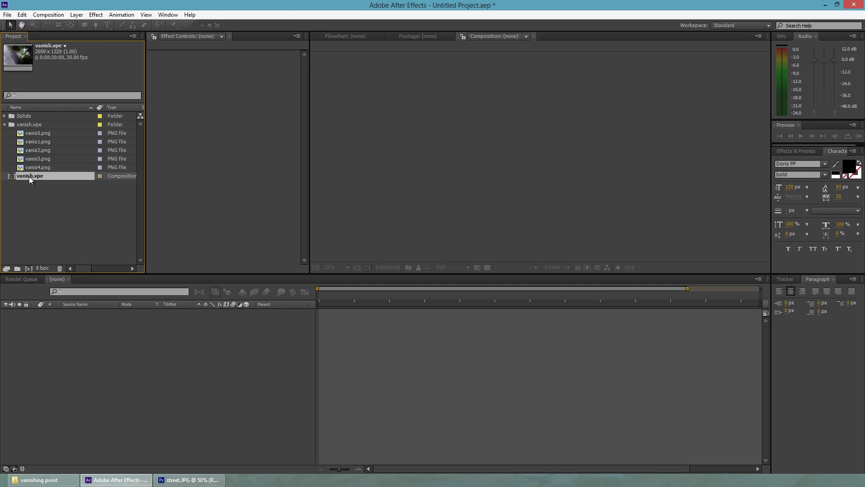
- Open the vanish.vpe composition, select vanis0.png, and confirm the photo's 2000 × 1329 size in Photoshop
{"action": "double_click", "coordinate": [29, 176]}
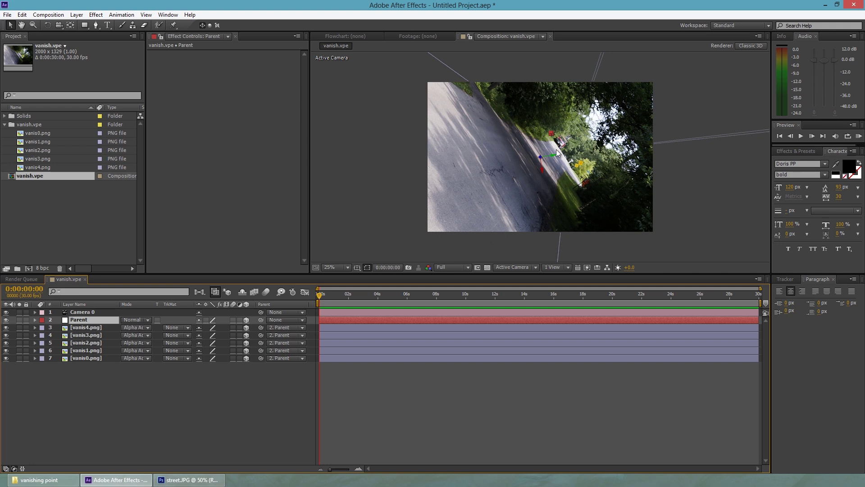
{"action": "left_click", "coordinate": [642, 119]}
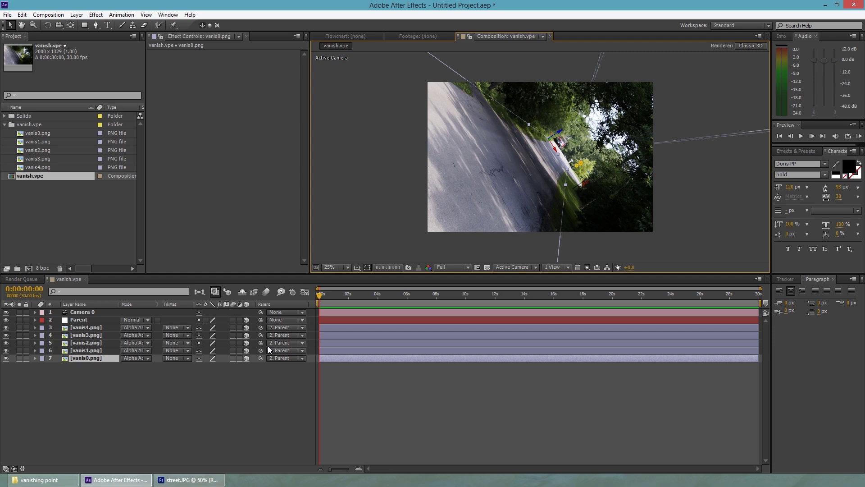
{"action": "left_click", "coordinate": [190, 479]}
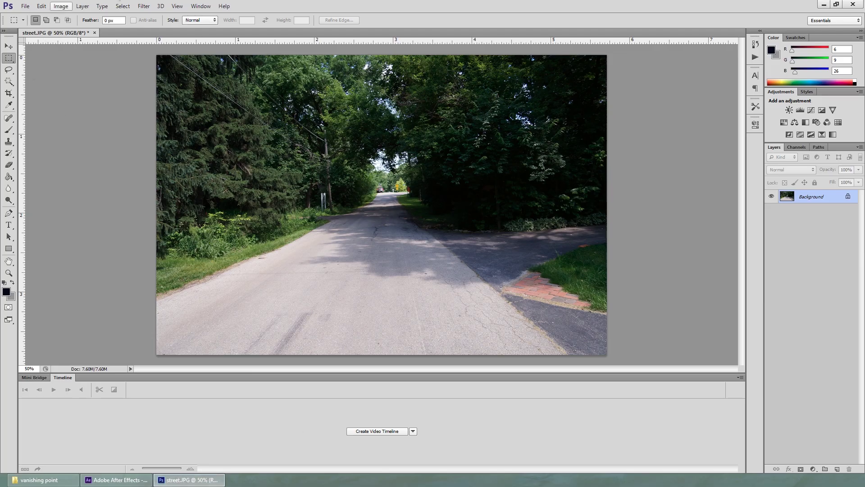
{"action": "left_click", "coordinate": [61, 6]}
{"action": "left_click", "coordinate": [74, 71]}
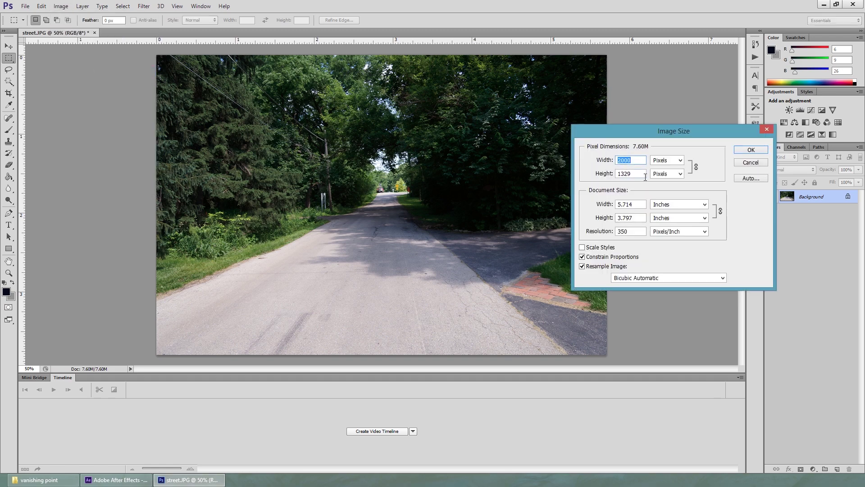
{"action": "left_click", "coordinate": [116, 480]}
- Set the vanish.vpe Composition Settings to Width 1920 and Height 1080
{"action": "right_click", "coordinate": [217, 397]}
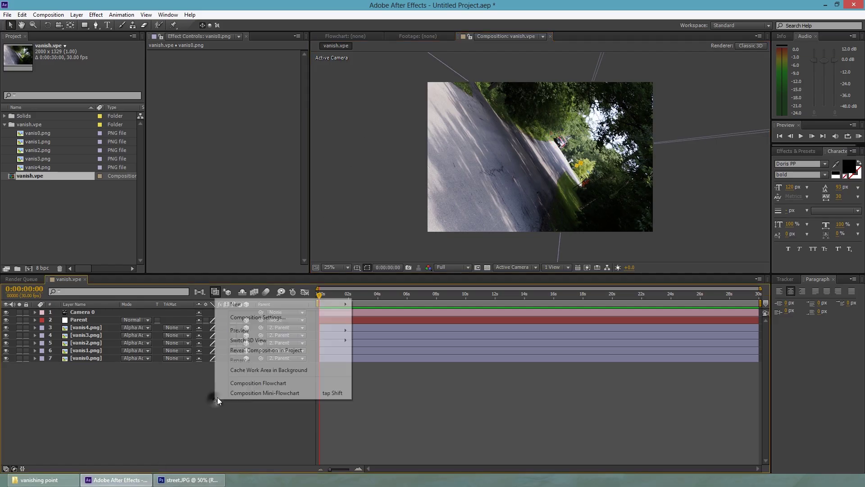
{"action": "left_click", "coordinate": [239, 390]}
{"action": "right_click", "coordinate": [183, 381]}
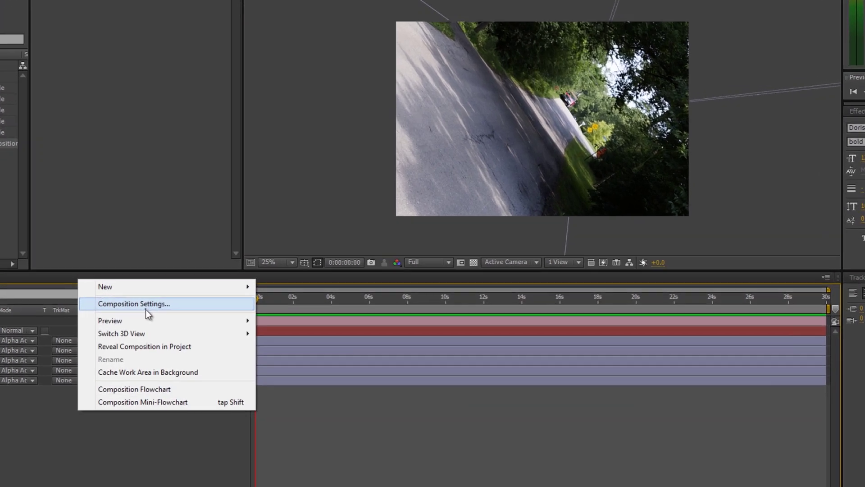
{"action": "left_click", "coordinate": [237, 298]}
{"action": "left_click", "coordinate": [305, 166]}
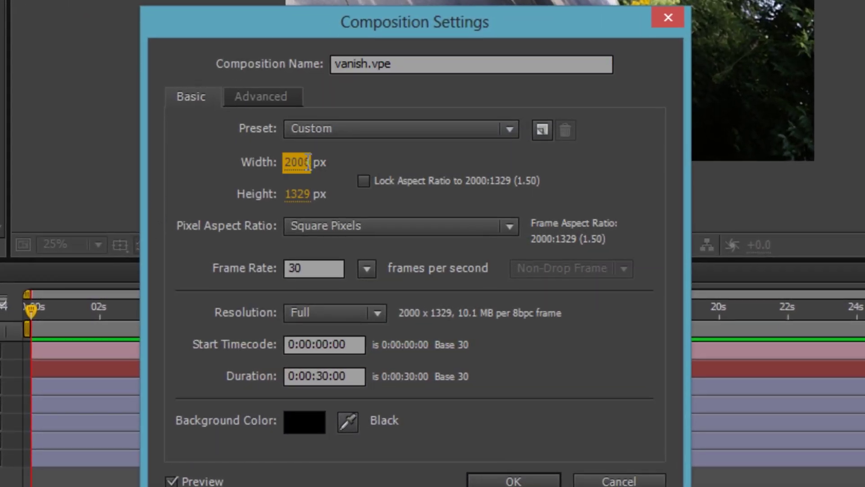
{"action": "left_click", "coordinate": [305, 197]}
{"action": "left_click", "coordinate": [310, 163]}
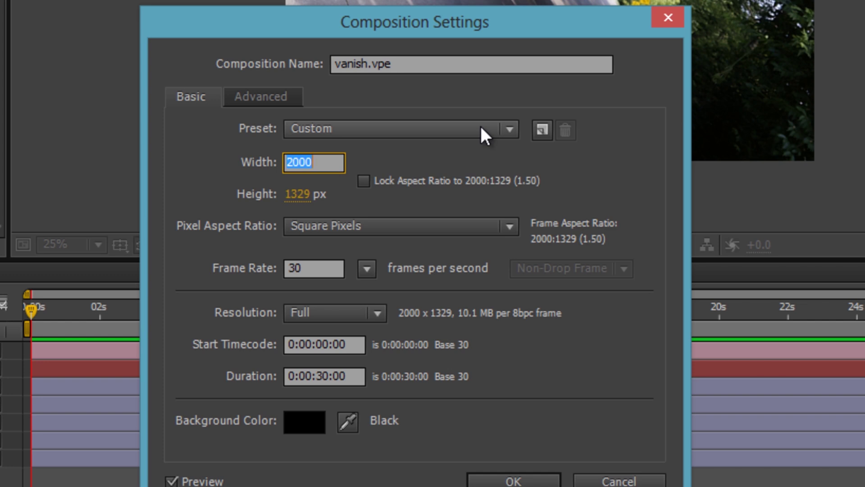
{"action": "type", "text": "1"}
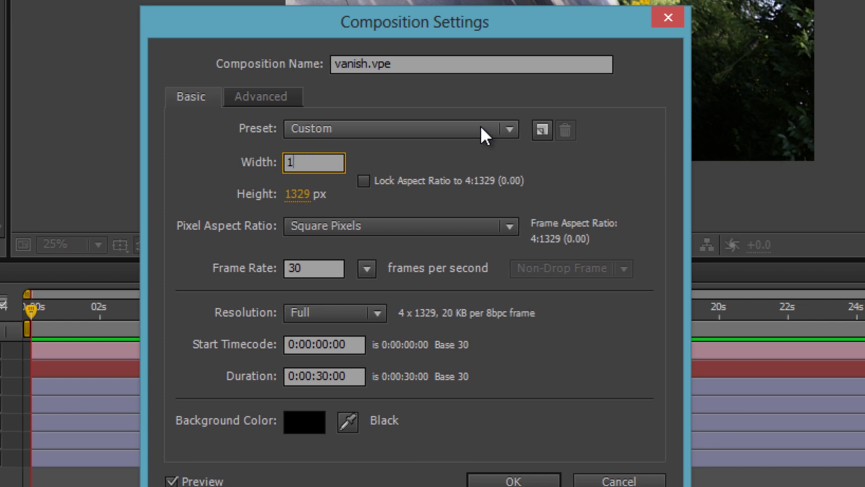
{"action": "type", "text": "920"}
{"action": "key", "text": "Tab"}
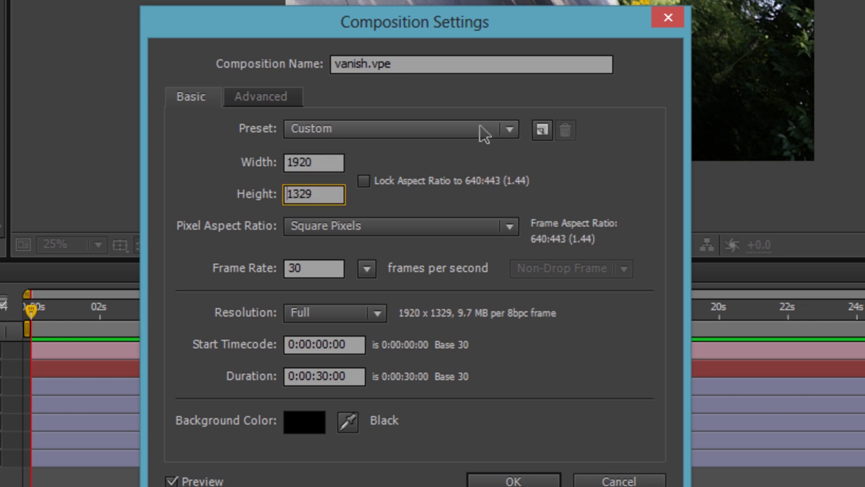
{"action": "type", "text": "1080"}
{"action": "key", "text": "Return"}
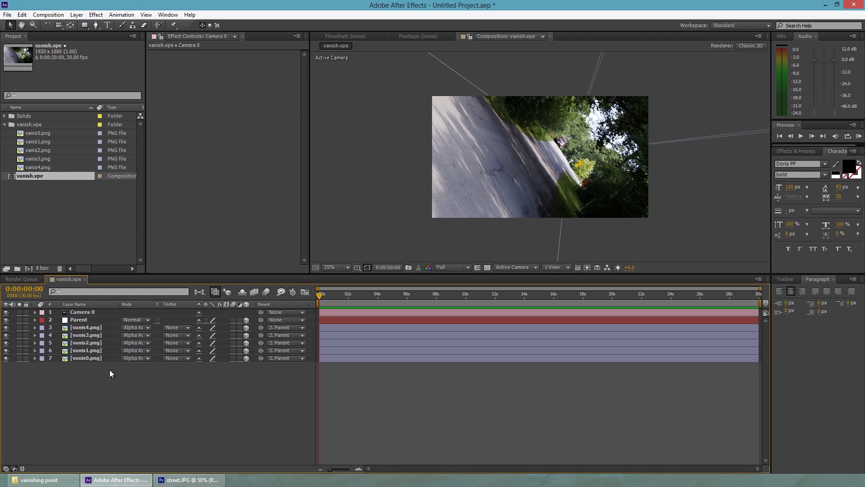
- Set the Parent layer's Orientation Z to 300° and push its Position Z back to about 1998
{"action": "left_click_drag", "start_coordinate": [109, 370], "coordinate": [82, 330]}
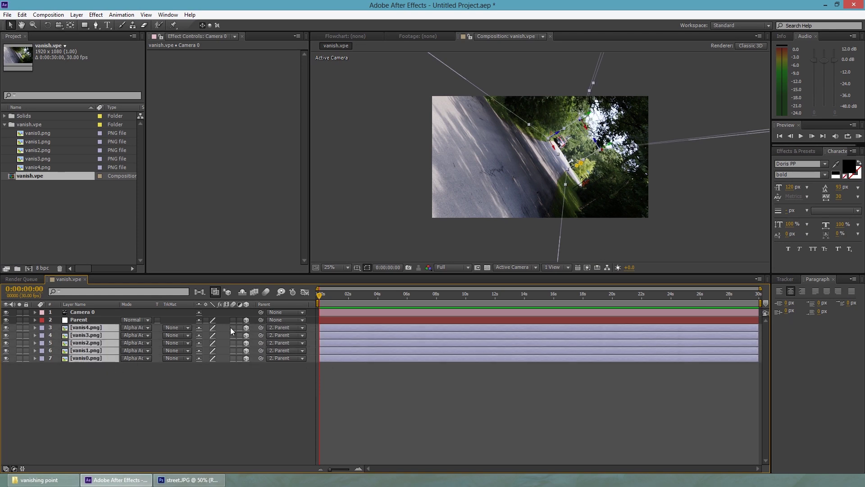
{"action": "left_click", "coordinate": [83, 320]}
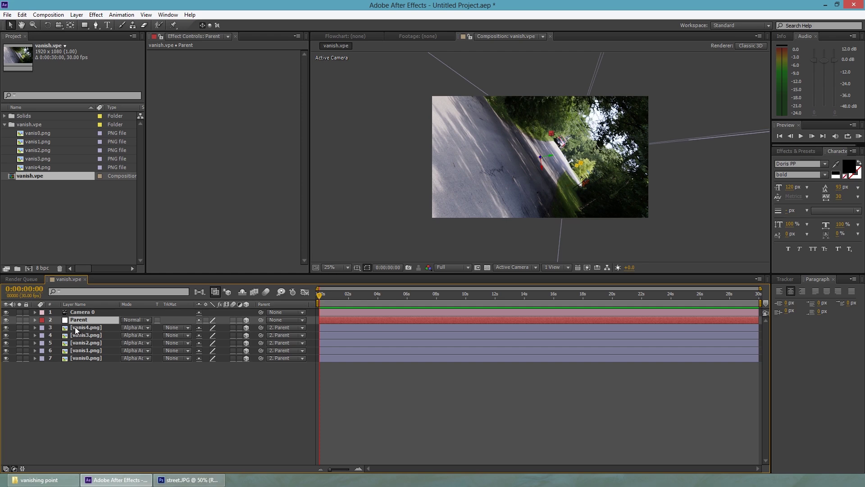
{"action": "key", "text": "p"}
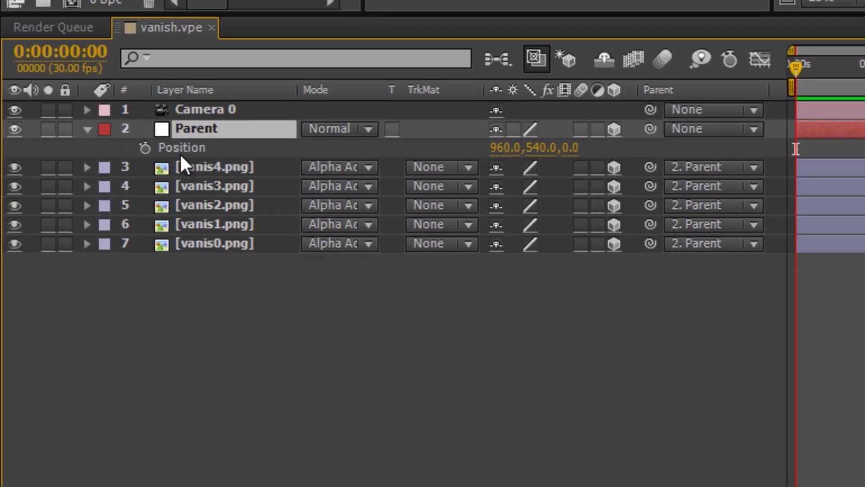
{"action": "key", "text": "shift+r"}
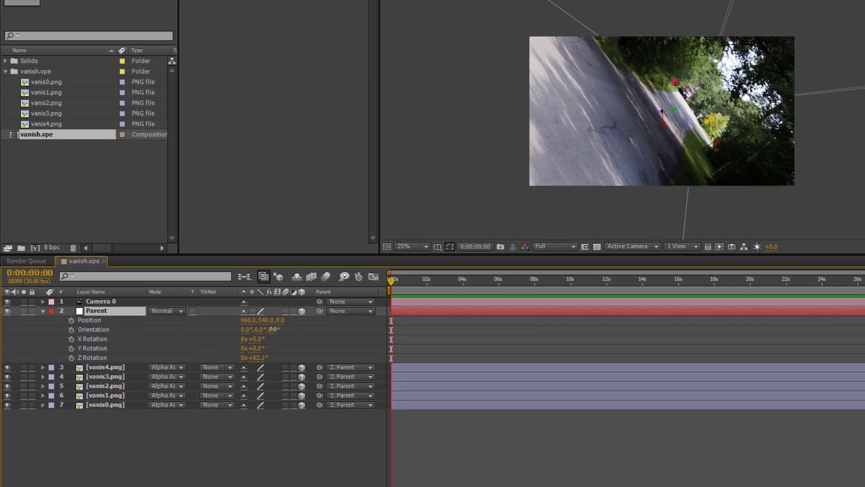
{"action": "left_click_drag", "start_coordinate": [293, 318], "coordinate": [237, 329]}
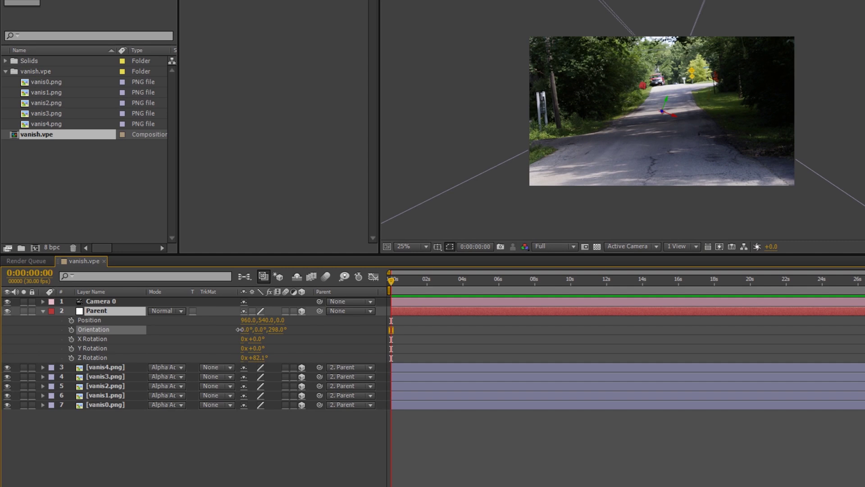
{"action": "left_click", "coordinate": [276, 330]}
{"action": "type", "text": "300"}
{"action": "key", "text": "Return"}
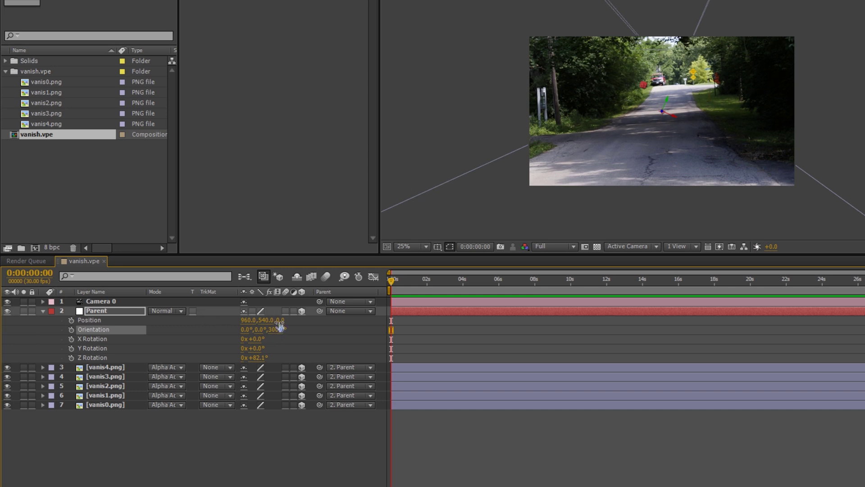
{"action": "left_click_drag", "start_coordinate": [280, 321], "coordinate": [139, 324]}
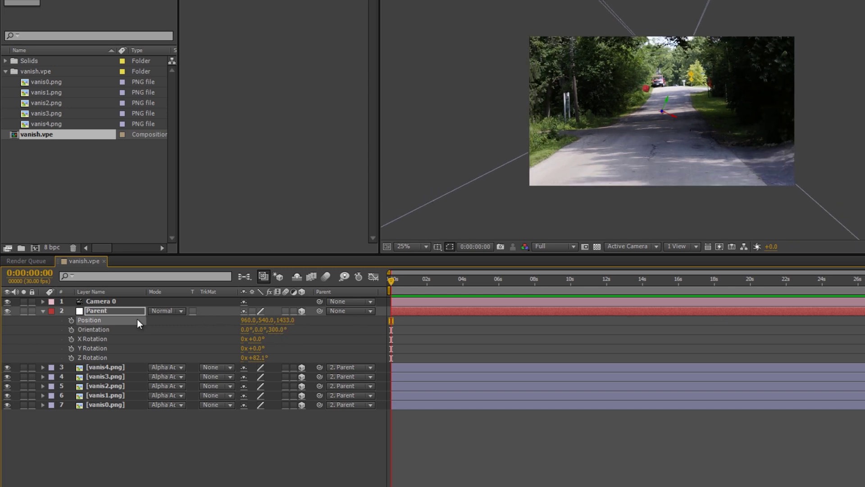
{"action": "left_click_drag", "start_coordinate": [285, 321], "coordinate": [665, 386]}
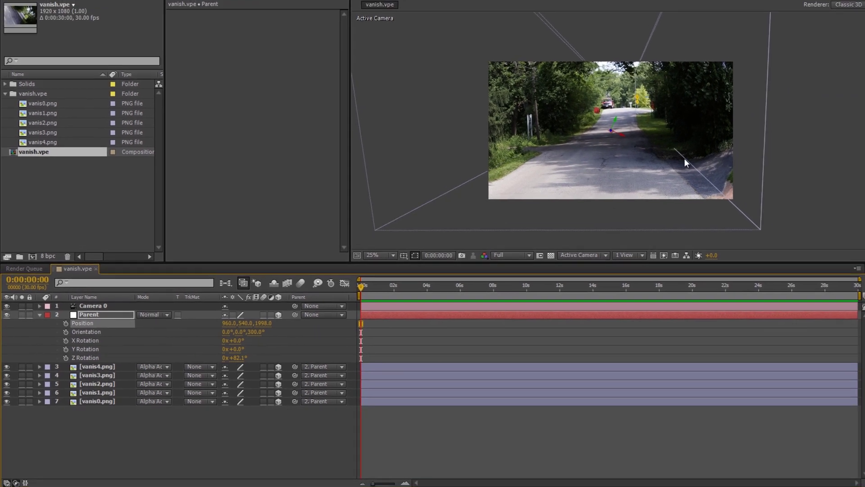
{"action": "scroll", "coordinate": [698, 183], "scroll_direction": "up", "scroll_amount": 2}
{"action": "left_click_drag", "start_coordinate": [697, 183], "coordinate": [647, 140]}
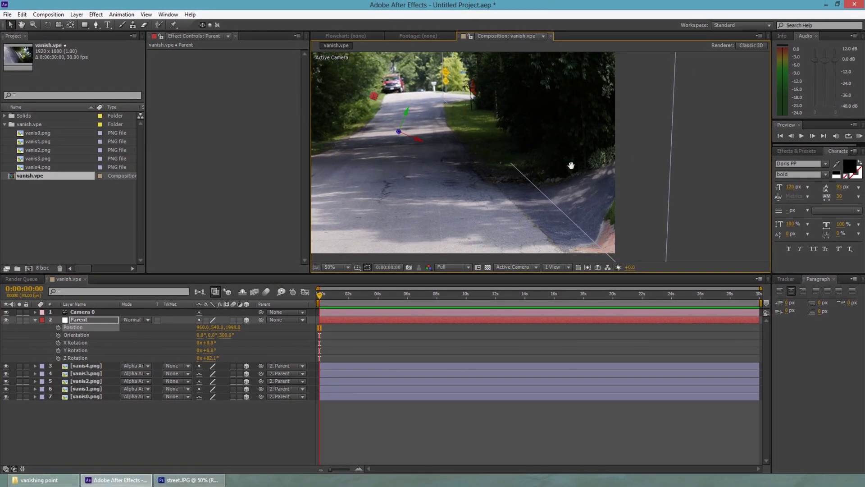
{"action": "left_click", "coordinate": [698, 191]}
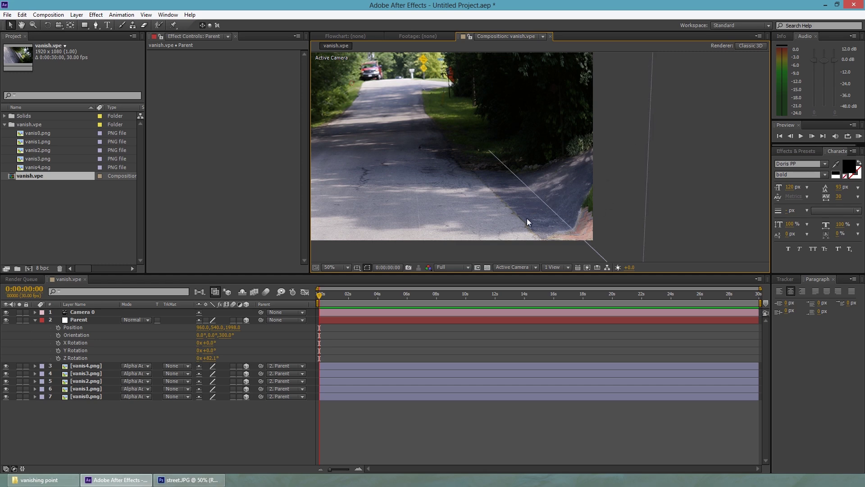
{"action": "scroll", "coordinate": [428, 161], "scroll_direction": "up", "scroll_amount": 2}
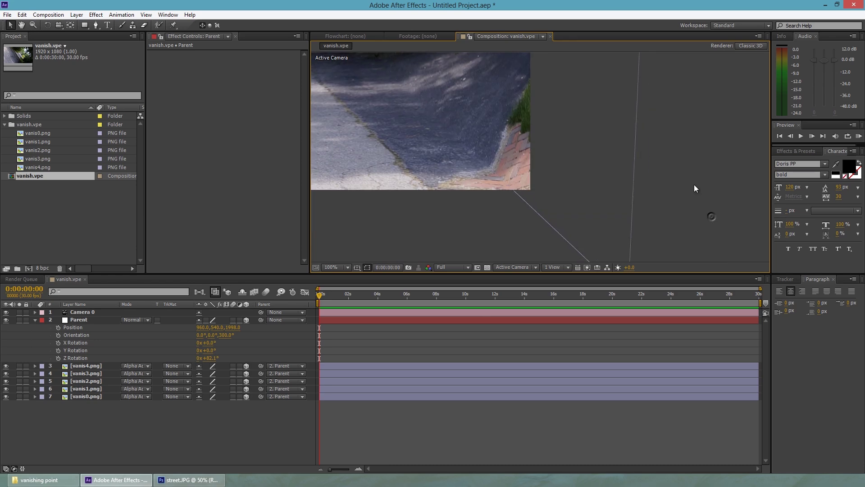
{"action": "left_click", "coordinate": [593, 139]}
{"action": "scroll", "coordinate": [517, 156], "scroll_direction": "down", "scroll_amount": 2}
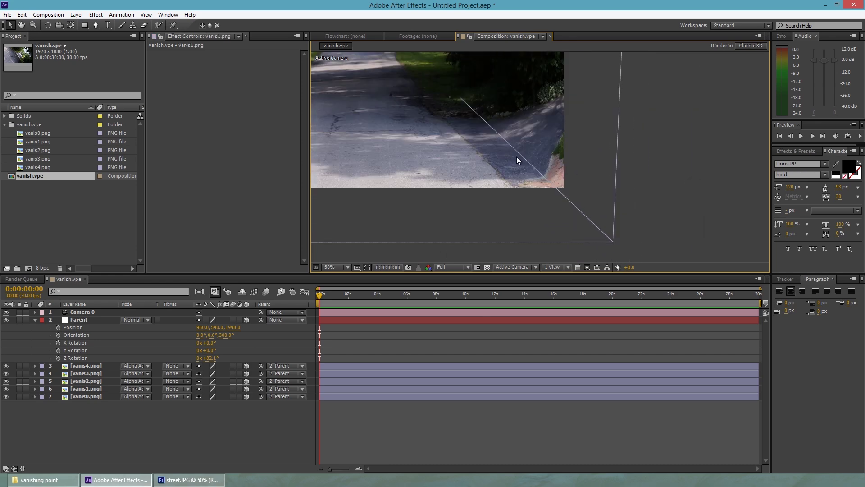
{"action": "scroll", "coordinate": [471, 159], "scroll_direction": "down", "scroll_amount": 1}
{"action": "left_click_drag", "start_coordinate": [450, 158], "coordinate": [494, 190]}
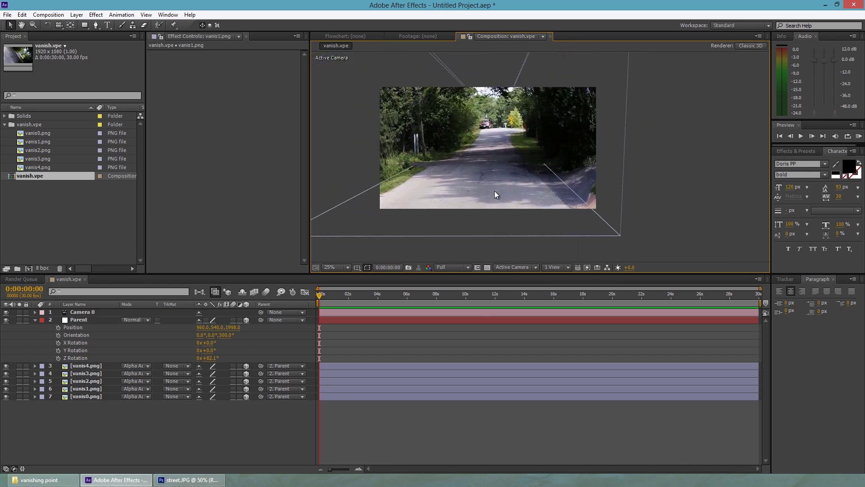
{"action": "left_click_drag", "start_coordinate": [478, 198], "coordinate": [495, 201]}
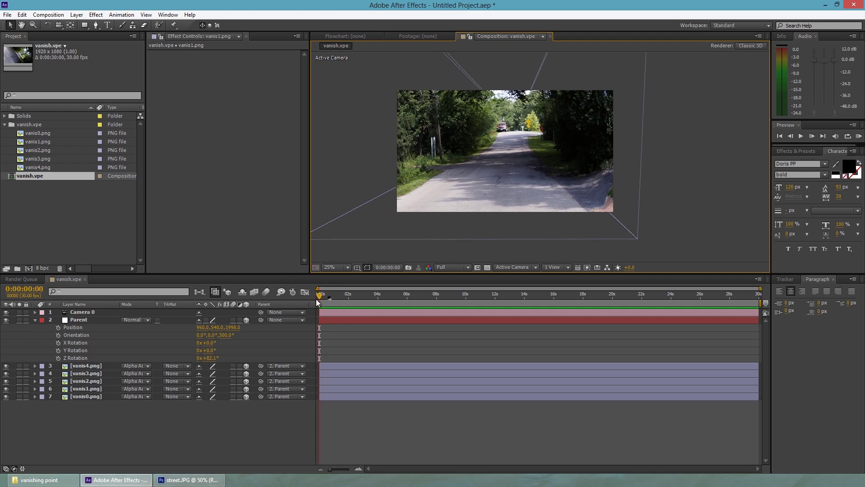
{"action": "left_click_drag", "start_coordinate": [357, 298], "coordinate": [271, 307]}
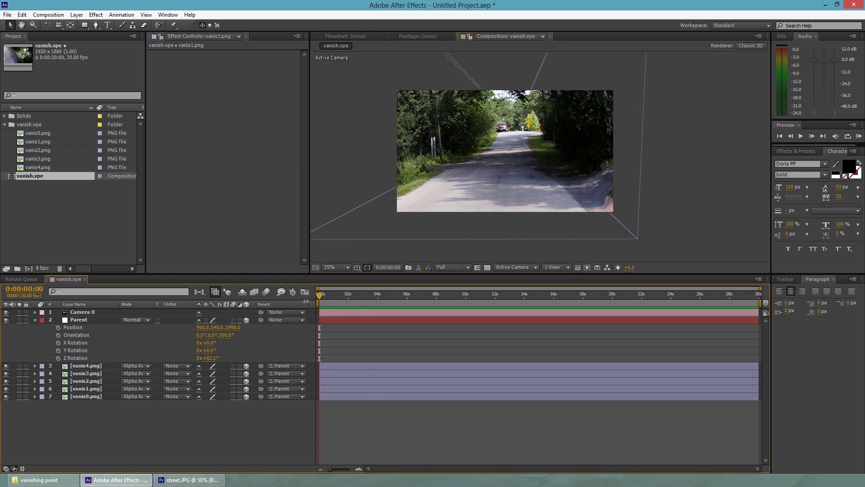
- Keyframe Parent Position/Orientation at 6s; start at Z -5000, X 969, Y 1326, Orientation Y 11°
{"action": "left_click", "coordinate": [58, 327]}
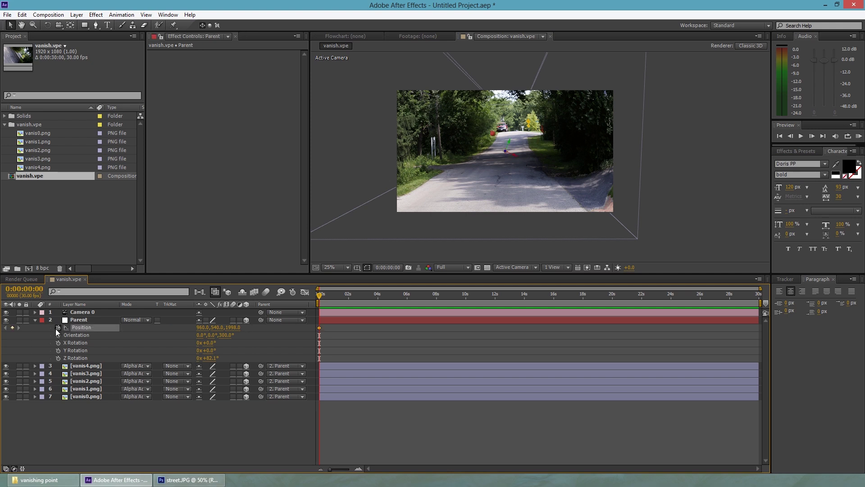
{"action": "left_click", "coordinate": [58, 334]}
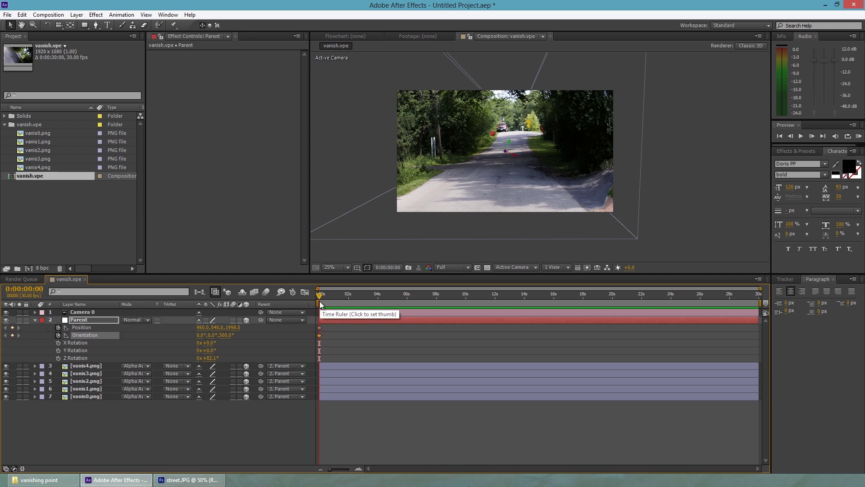
{"action": "left_click", "coordinate": [319, 334]}
{"action": "left_click_drag", "start_coordinate": [320, 335], "coordinate": [408, 335]}
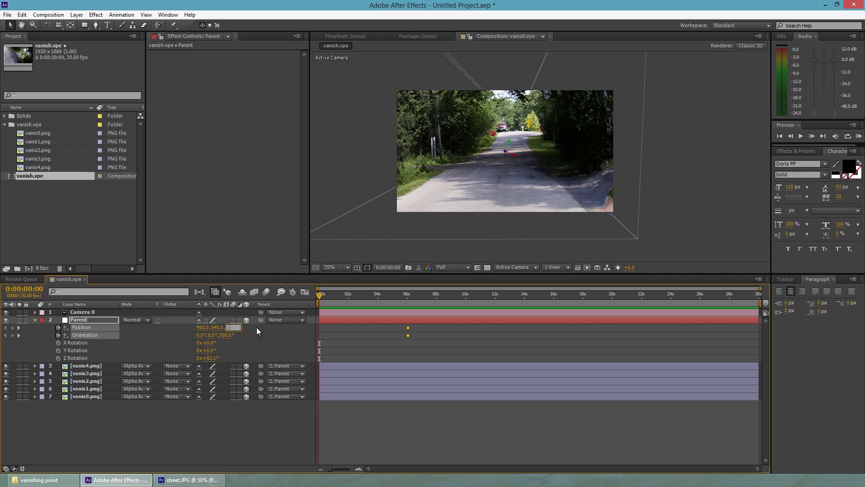
{"action": "key", "text": "Return"}
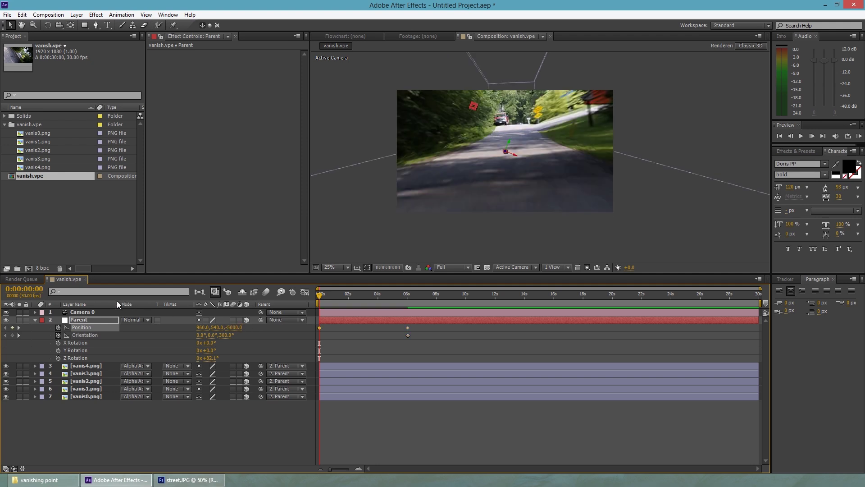
{"action": "left_click_drag", "start_coordinate": [205, 327], "coordinate": [209, 328]}
{"action": "left_click_drag", "start_coordinate": [215, 328], "coordinate": [857, 286]}
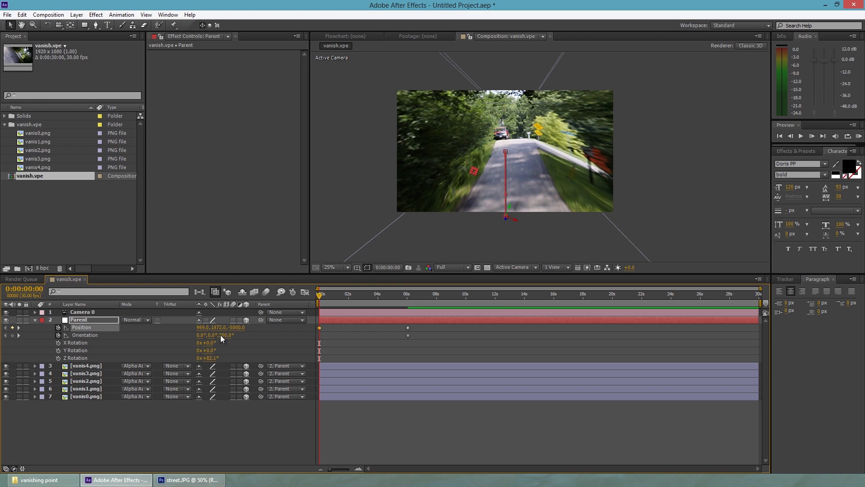
{"action": "mouse_move", "coordinate": [213, 335]}
{"action": "left_mouse_down"}
{"action": "mouse_move", "coordinate": [255, 334]}
{"action": "mouse_move", "coordinate": [229, 335]}
{"action": "left_mouse_up"}
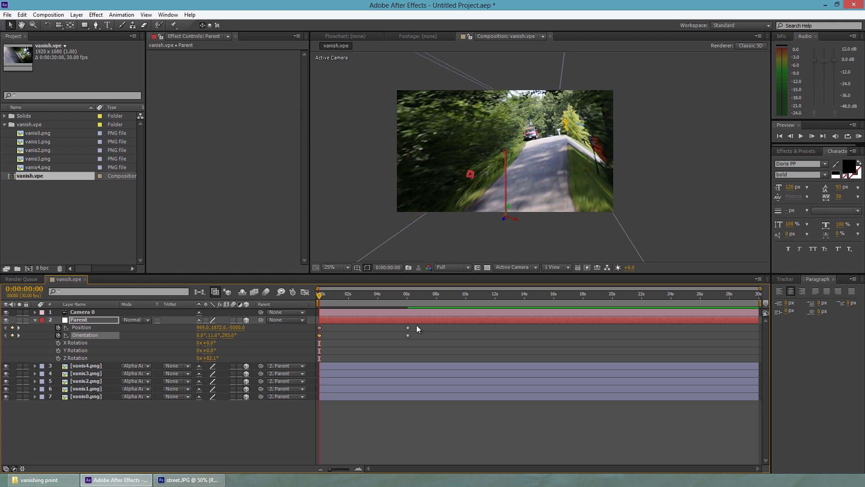
- Set preview resolution to Half and play a RAM preview of the fly-in
{"action": "left_click_drag", "start_coordinate": [328, 295], "coordinate": [321, 296]}
{"action": "left_click", "coordinate": [446, 267]}
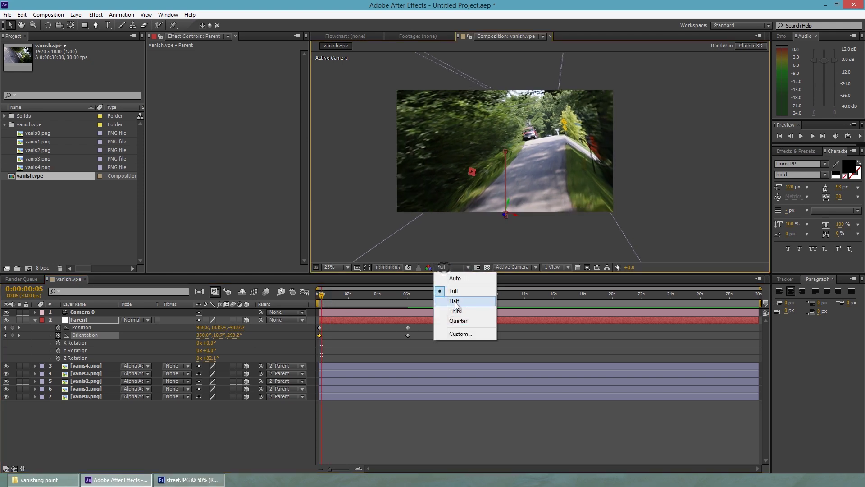
{"action": "left_click", "coordinate": [453, 301]}
{"action": "left_click", "coordinate": [461, 222]}
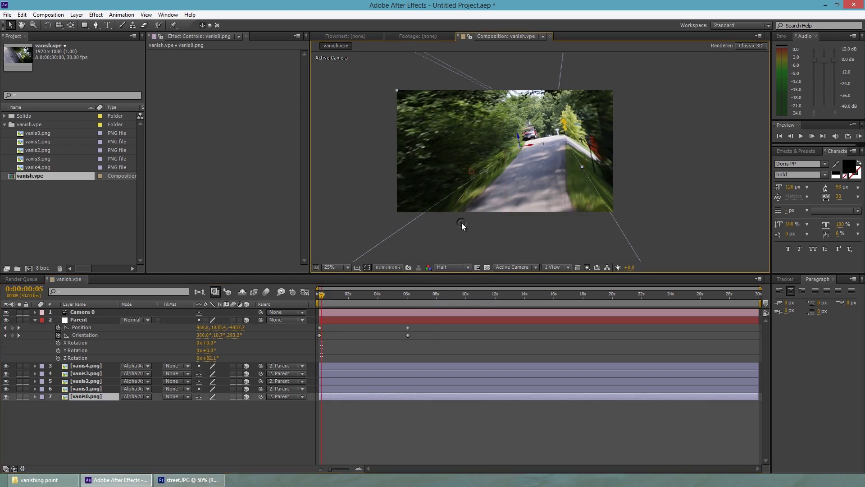
{"action": "key", "text": "KP_0"}
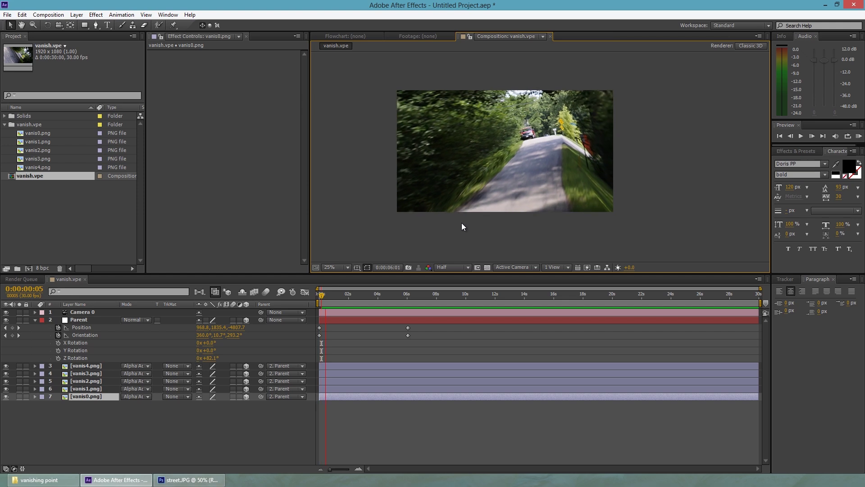
{"action": "key", "text": "space"}
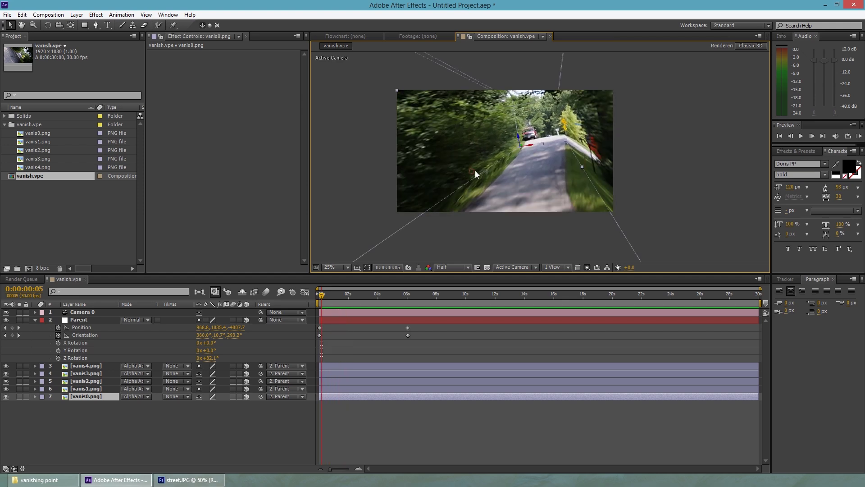
{"action": "left_click_drag", "start_coordinate": [352, 293], "coordinate": [422, 301]}
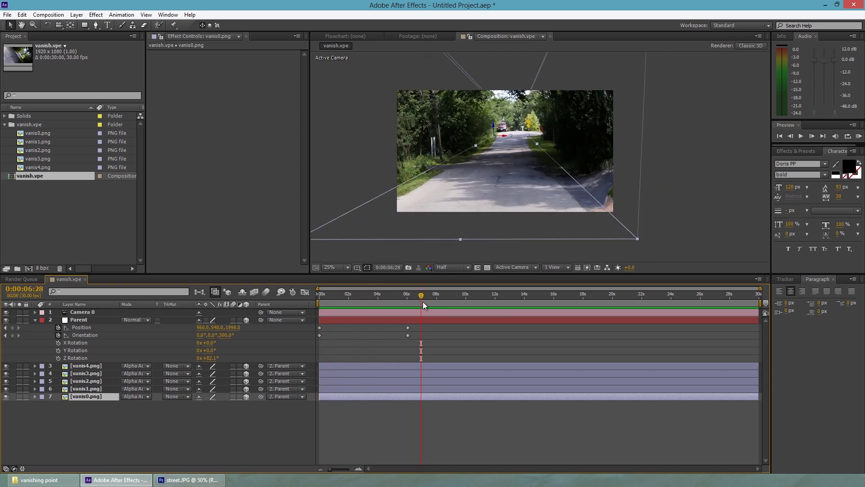
{"action": "left_click_drag", "start_coordinate": [417, 294], "coordinate": [377, 331]}
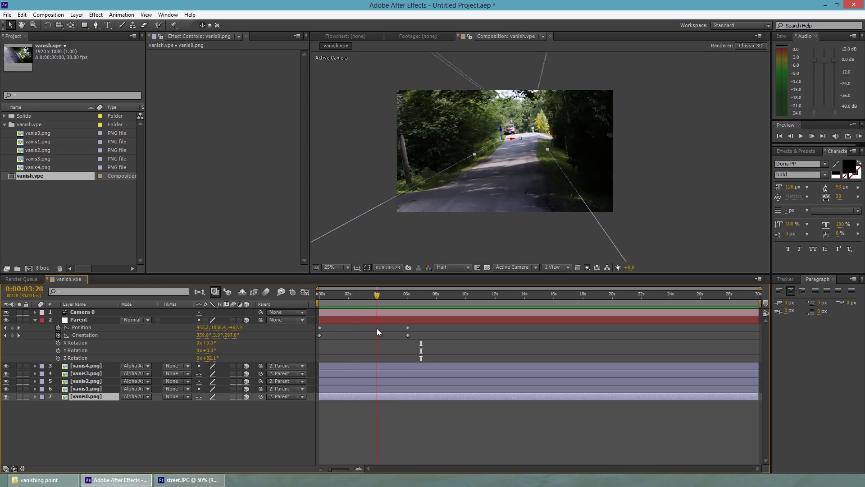
{"action": "left_click_drag", "start_coordinate": [376, 328], "coordinate": [423, 325]}
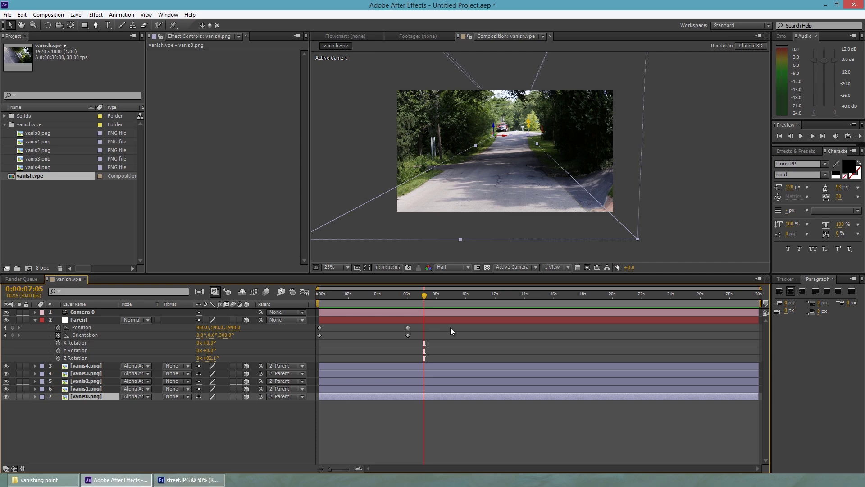
{"action": "mouse_move", "coordinate": [407, 304]}
{"action": "left_mouse_down"}
{"action": "mouse_move", "coordinate": [380, 297]}
{"action": "mouse_move", "coordinate": [407, 302]}
{"action": "left_mouse_up"}
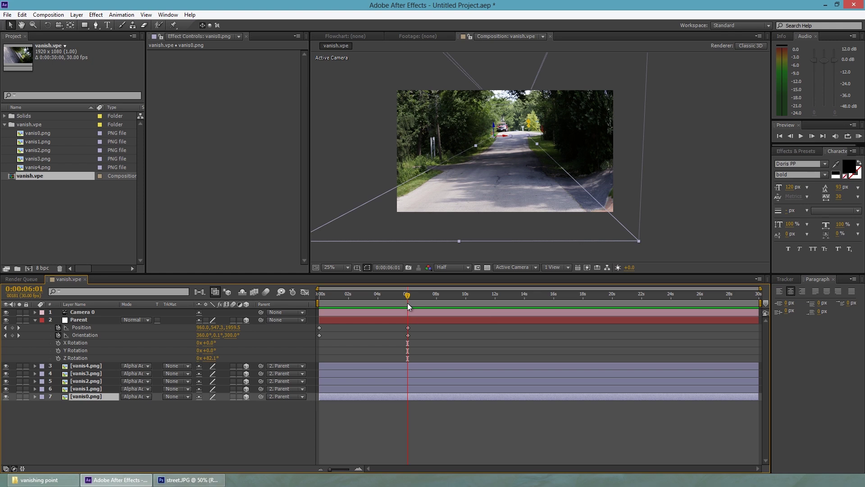
{"action": "left_click_drag", "start_coordinate": [403, 297], "coordinate": [361, 333]}
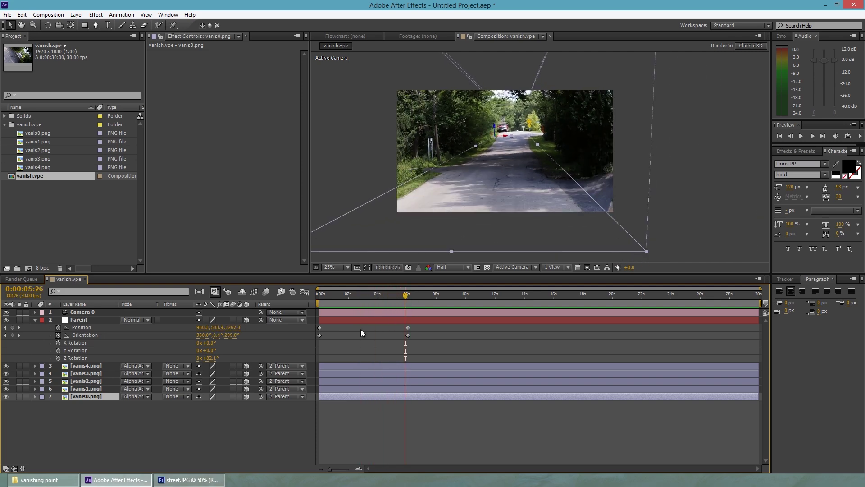
- Add a 'VANISHING POINT' text layer, move it below the Parent layer, and enable 3D
{"action": "right_click", "coordinate": [118, 428]}
{"action": "mouse_move", "coordinate": [157, 329]}
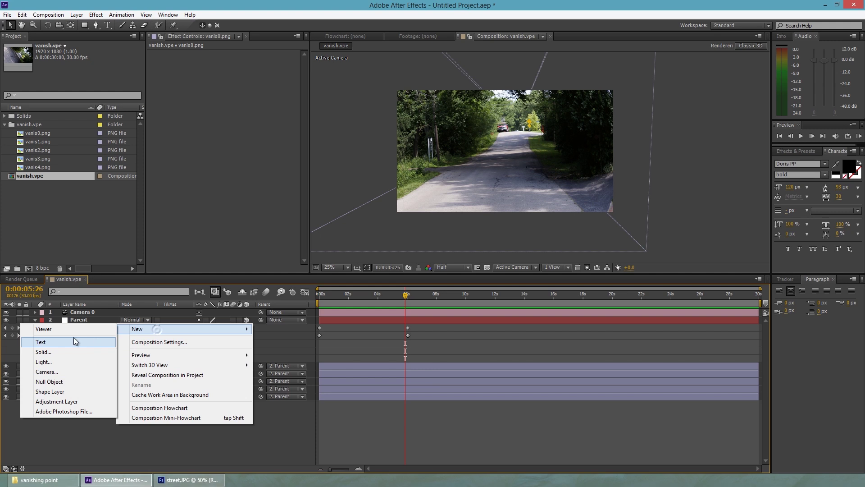
{"action": "left_click", "coordinate": [41, 341]}
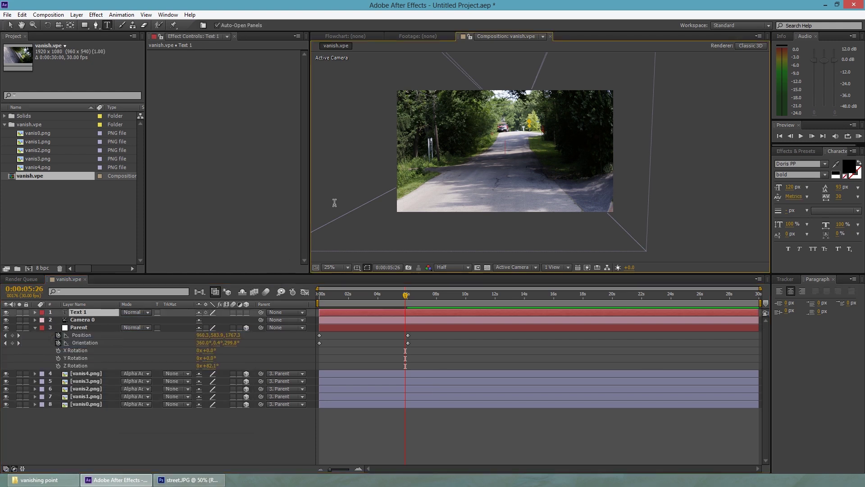
{"action": "type", "text": "VANISHING POIN"}
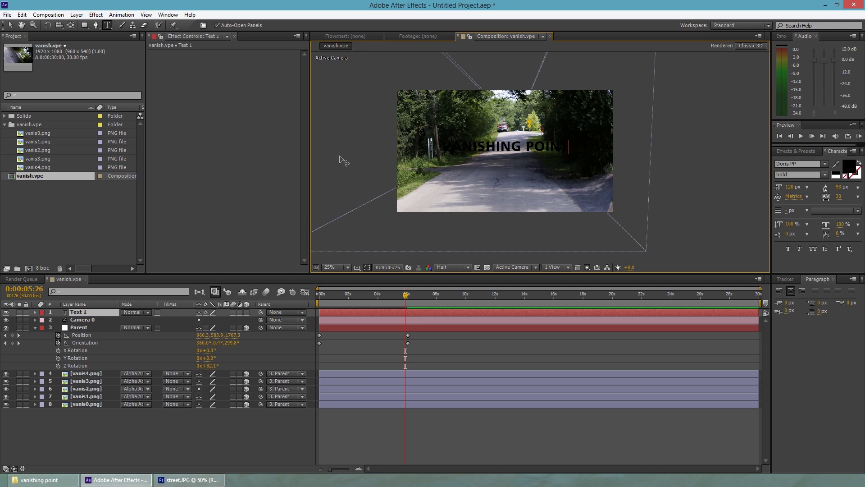
{"action": "type", "text": "T"}
{"action": "left_click", "coordinate": [10, 25]}
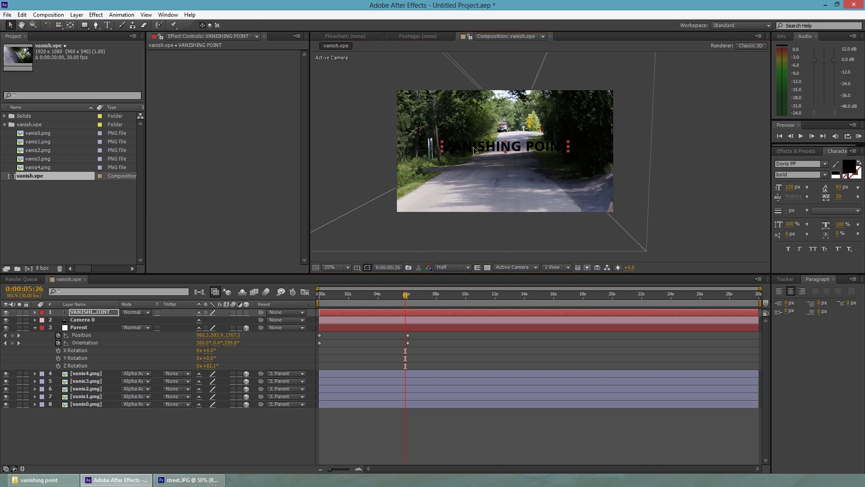
{"action": "left_click_drag", "start_coordinate": [457, 145], "coordinate": [443, 188]}
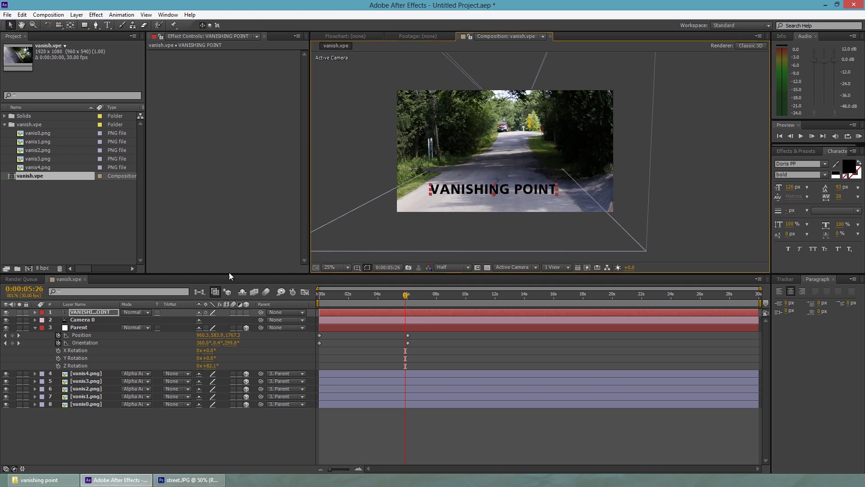
{"action": "left_click_drag", "start_coordinate": [101, 312], "coordinate": [94, 351]}
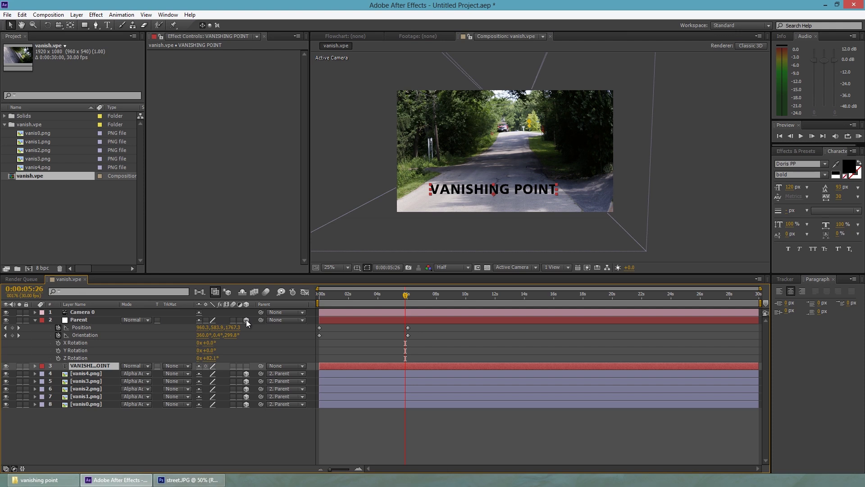
{"action": "left_click", "coordinate": [246, 366]}
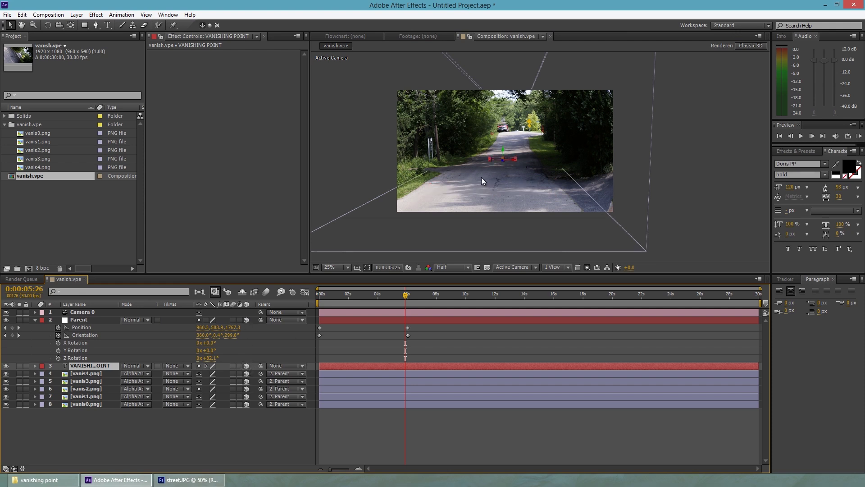
- Set the VANISHING POINT text's Position Z depth to -500
{"action": "key", "text": "p"}
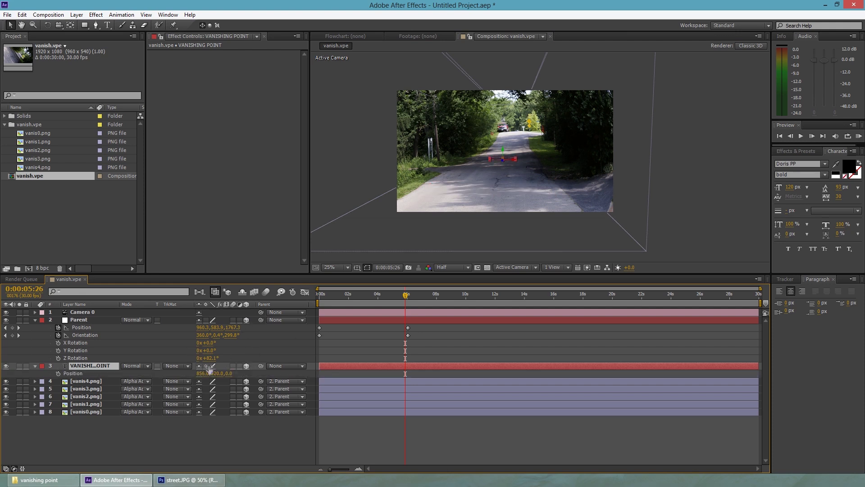
{"action": "left_click_drag", "start_coordinate": [230, 373], "coordinate": [192, 374]}
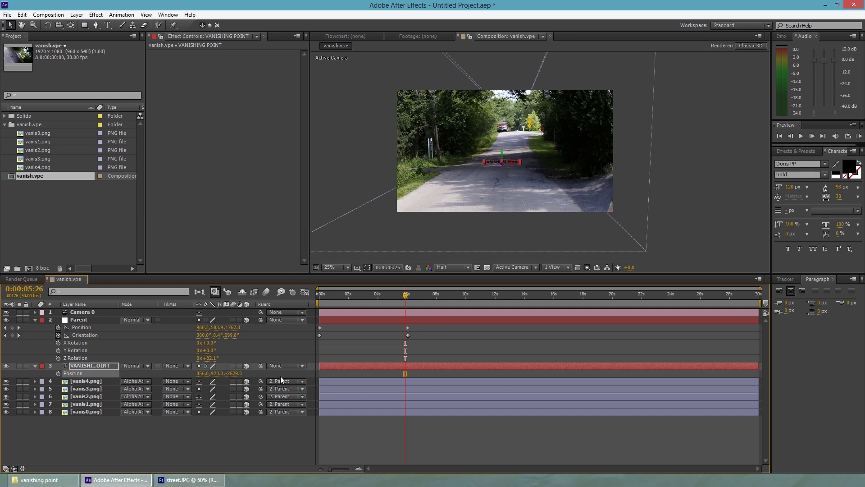
{"action": "left_click", "coordinate": [229, 373]}
{"action": "type", "text": "-500"}
{"action": "key", "text": "Return"}
{"action": "key", "text": "Return"}
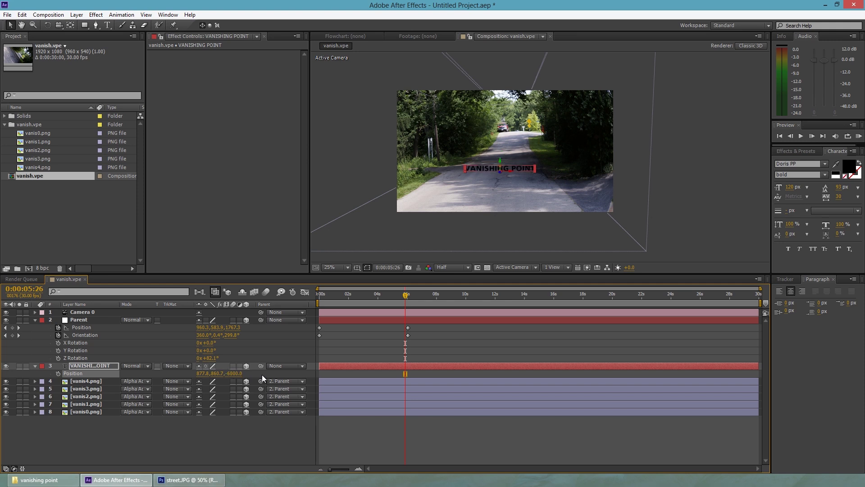
- Drag the text down onto the road surface and push it farther back along the road
{"action": "left_click_drag", "start_coordinate": [501, 171], "coordinate": [518, 205]}
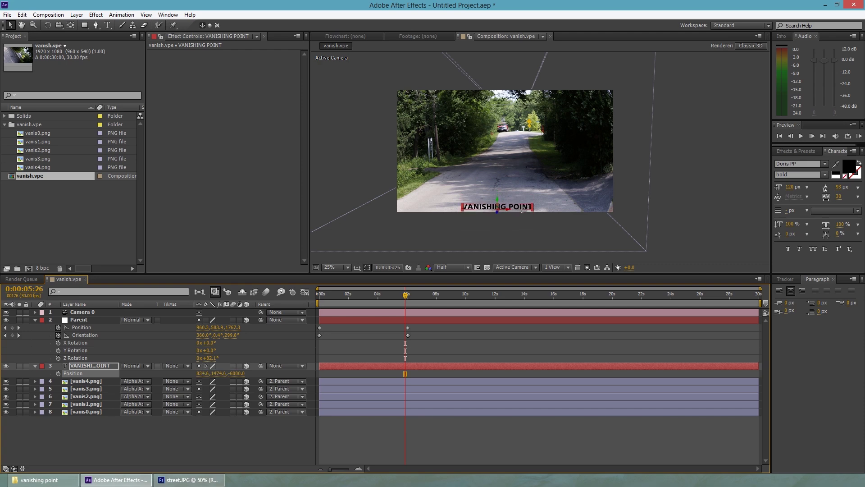
{"action": "scroll", "coordinate": [515, 202], "scroll_direction": "up", "scroll_amount": 2}
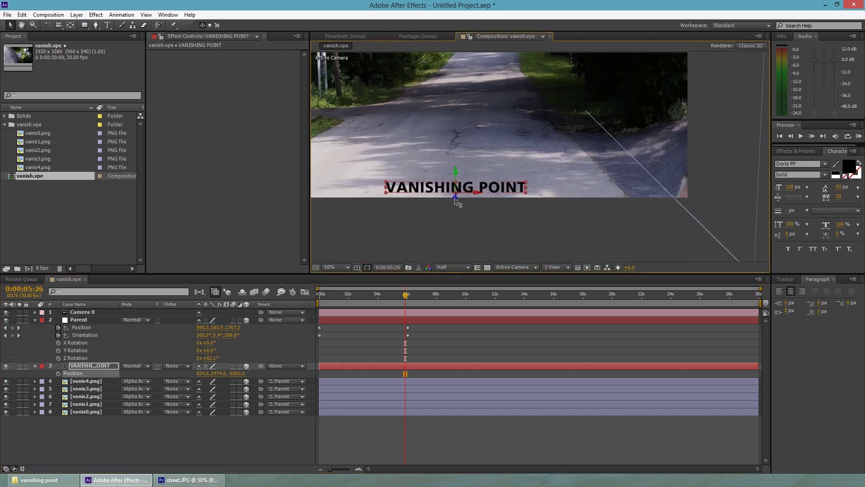
{"action": "left_click_drag", "start_coordinate": [455, 197], "coordinate": [462, 165]}
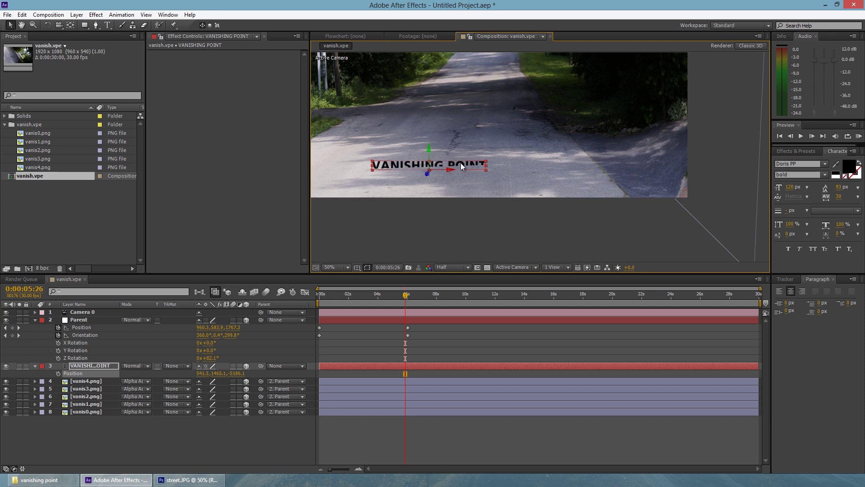
{"action": "scroll", "coordinate": [455, 168], "scroll_direction": "up", "scroll_amount": 2}
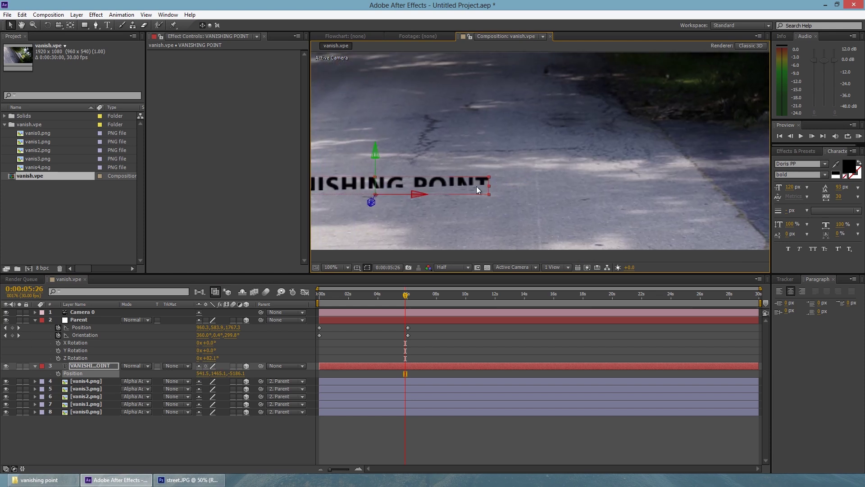
{"action": "left_click_drag", "start_coordinate": [467, 194], "coordinate": [552, 192]}
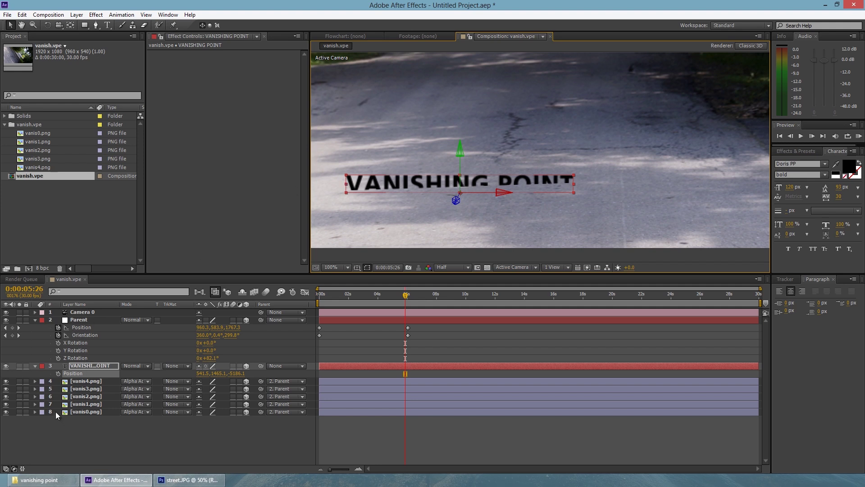
- Tilt the text's Orientation Z to about 359° and lift it slightly above the road
{"action": "key", "text": "r"}
{"action": "left_click_drag", "start_coordinate": [220, 374], "coordinate": [220, 372]}
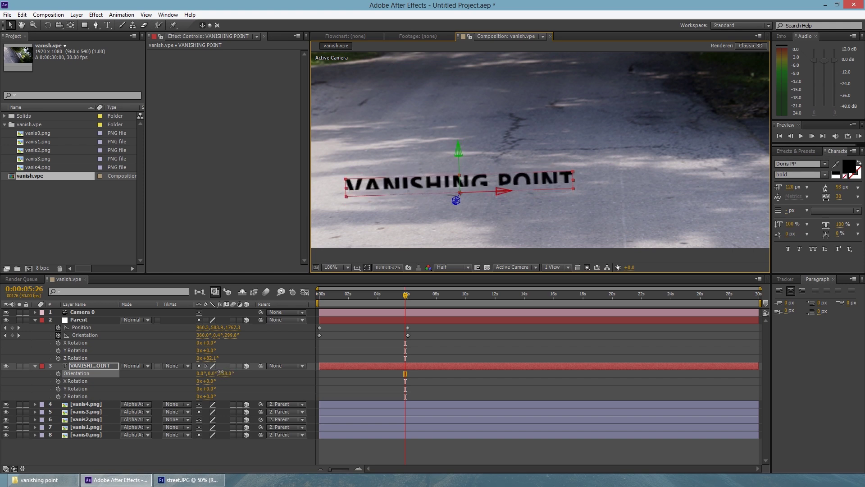
{"action": "left_click_drag", "start_coordinate": [458, 159], "coordinate": [461, 152]}
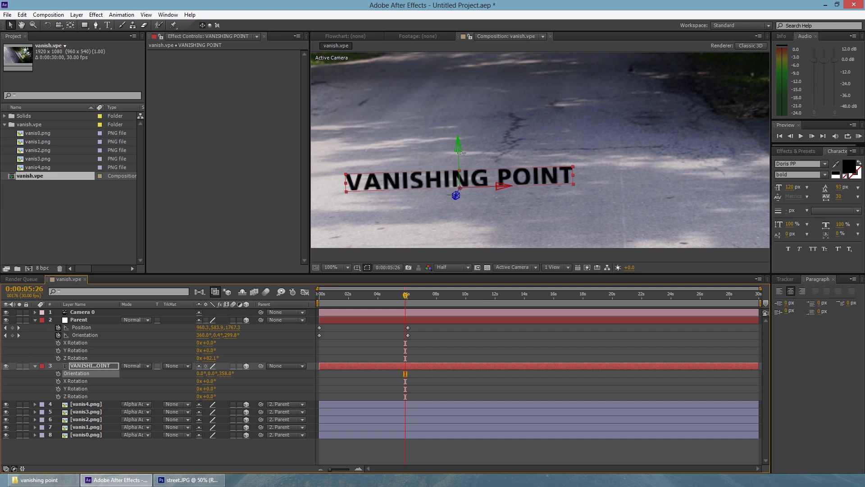
{"action": "left_click", "coordinate": [460, 152]}
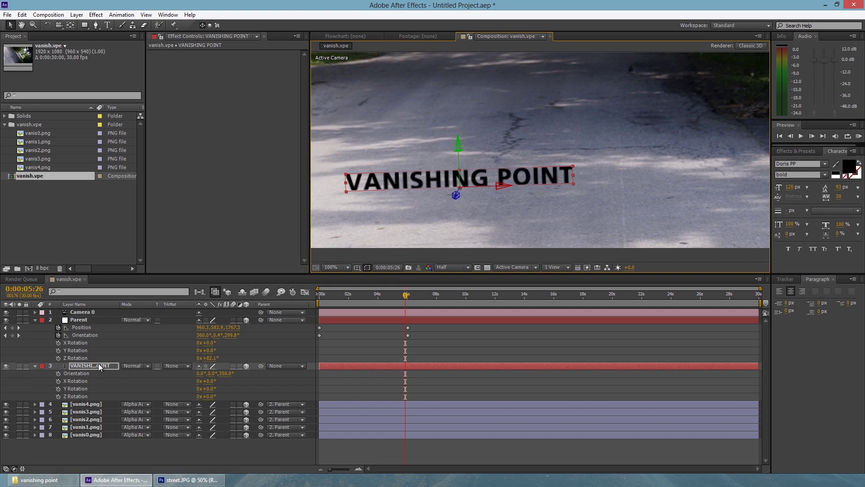
- Parent the VANISHING POINT text to the Parent layer and scrub the fly-in to check it follows
{"action": "left_click_drag", "start_coordinate": [261, 366], "coordinate": [83, 322]}
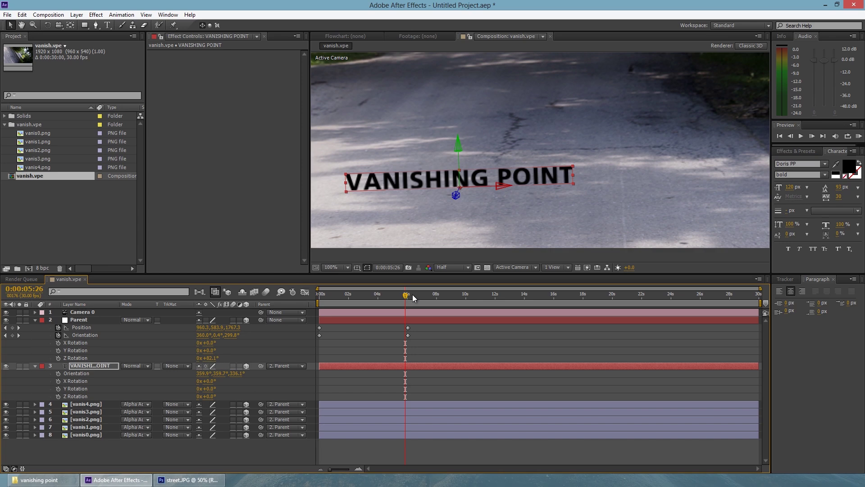
{"action": "mouse_move", "coordinate": [412, 298]}
{"action": "left_mouse_down"}
{"action": "mouse_move", "coordinate": [390, 296]}
{"action": "mouse_move", "coordinate": [408, 297]}
{"action": "left_mouse_up"}
{"action": "scroll", "coordinate": [451, 190], "scroll_direction": "down", "scroll_amount": 4}
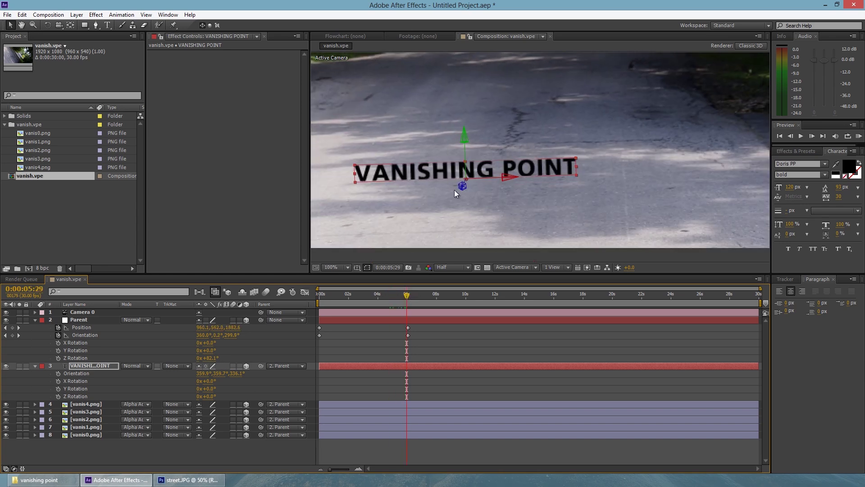
{"action": "scroll", "coordinate": [482, 188], "scroll_direction": "up", "scroll_amount": 2}
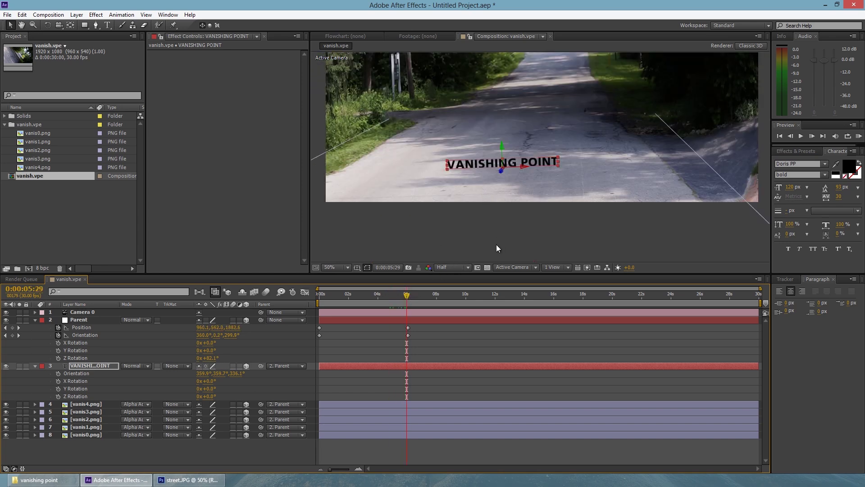
{"action": "mouse_move", "coordinate": [406, 296]}
{"action": "left_mouse_down"}
{"action": "mouse_move", "coordinate": [372, 297]}
{"action": "mouse_move", "coordinate": [409, 296]}
{"action": "mouse_move", "coordinate": [388, 296]}
{"action": "mouse_move", "coordinate": [398, 293]}
{"action": "left_mouse_up"}
{"action": "left_click", "coordinate": [276, 365]}
{"action": "left_click", "coordinate": [288, 375]}
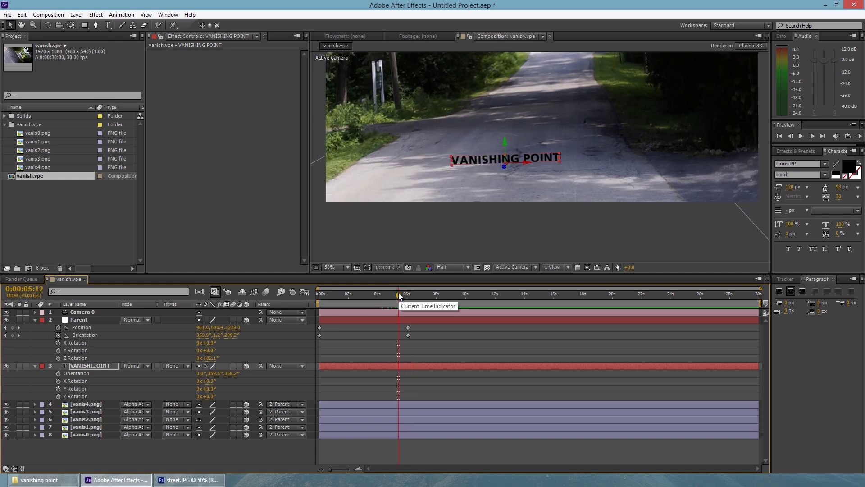
{"action": "key", "text": "ctrl+z"}
{"action": "key", "text": "k"}
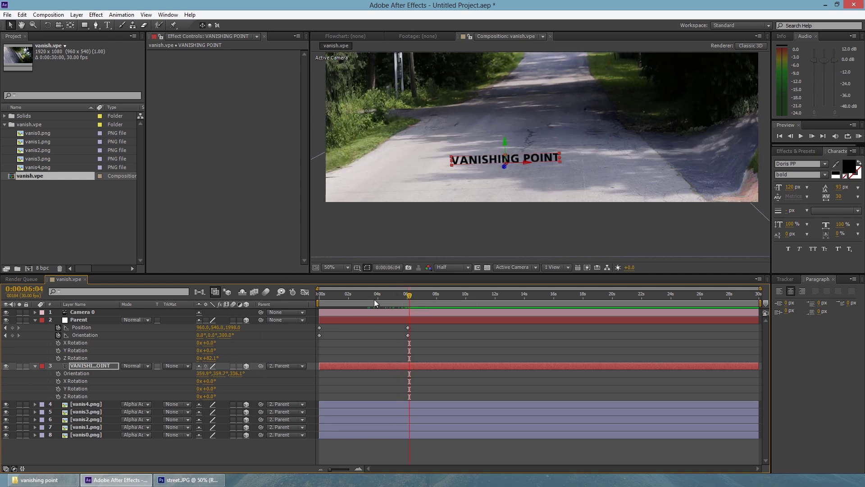
- Scale the VANISHING POINT text larger on the road and preview the fly-in
{"action": "left_click_drag", "start_coordinate": [374, 299], "coordinate": [407, 300]}
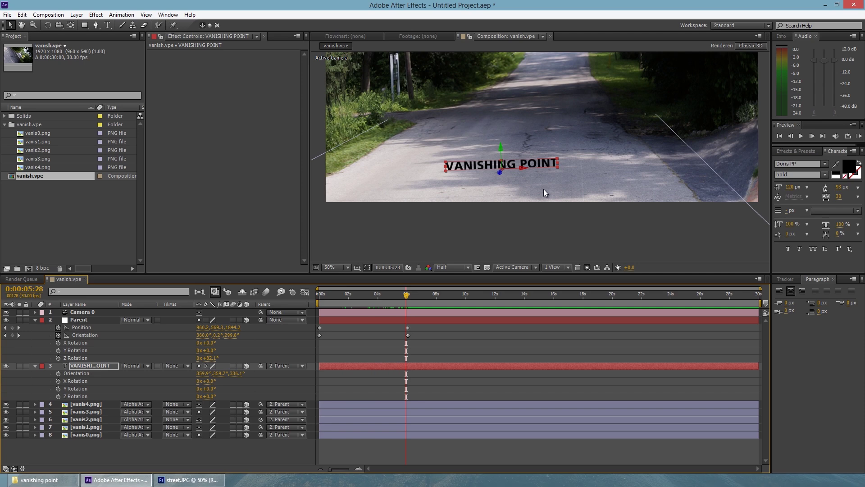
{"action": "left_click_drag", "start_coordinate": [557, 159], "coordinate": [584, 145]}
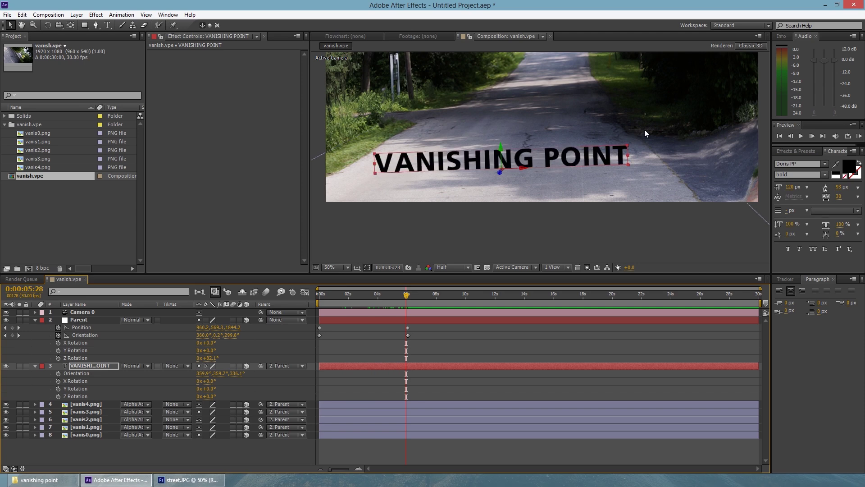
{"action": "key", "text": "KP_0"}
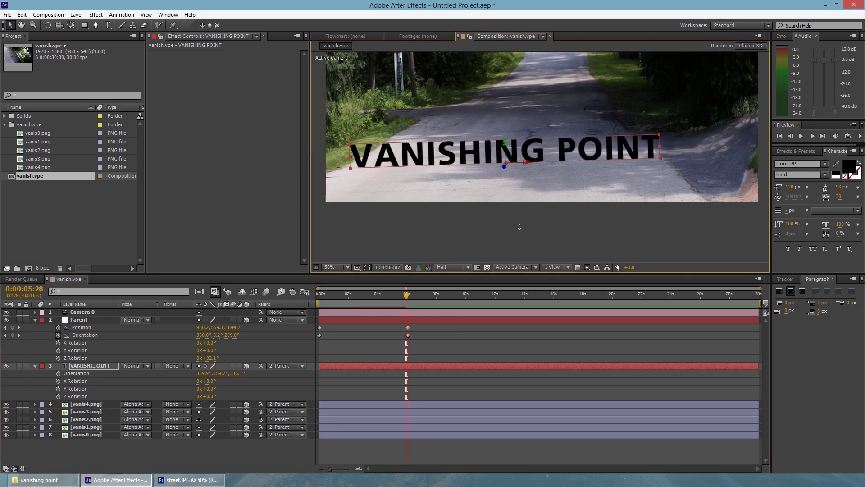
{"action": "mouse_move", "coordinate": [411, 294]}
{"action": "left_mouse_down"}
{"action": "mouse_move", "coordinate": [375, 293]}
{"action": "mouse_move", "coordinate": [404, 294]}
{"action": "left_mouse_up"}
- Duplicate the text three times, staggering copies up the road with the farthest one white
{"action": "key", "text": "ctrl+d"}
{"action": "key", "text": "ctrl+d"}
{"action": "key", "text": "ctrl+d"}
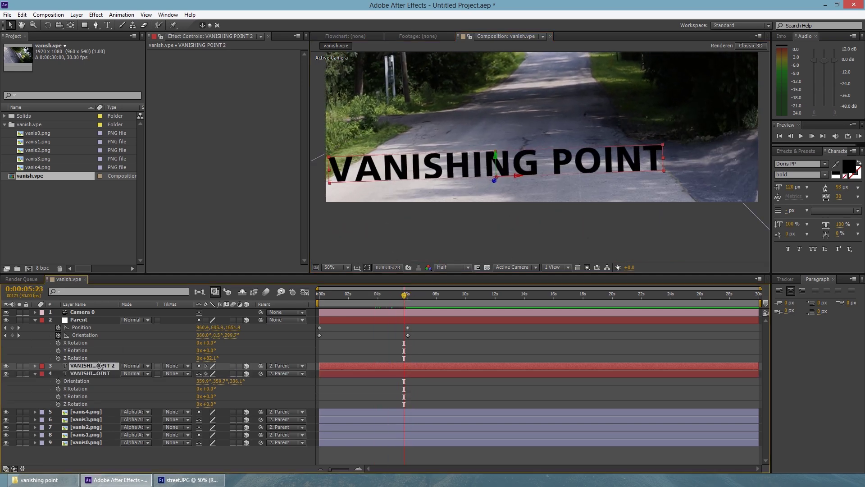
{"action": "left_click_drag", "start_coordinate": [494, 178], "coordinate": [495, 139]}
{"action": "key", "text": "ctrl+z"}
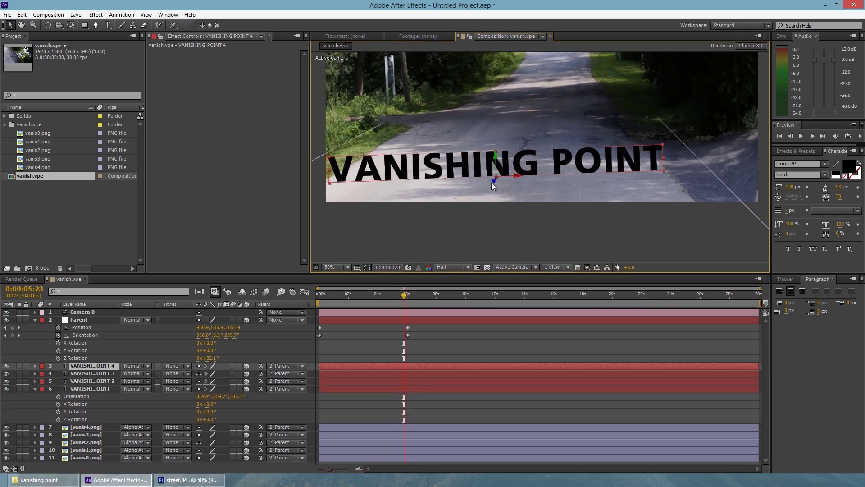
{"action": "left_click_drag", "start_coordinate": [492, 180], "coordinate": [553, 118]}
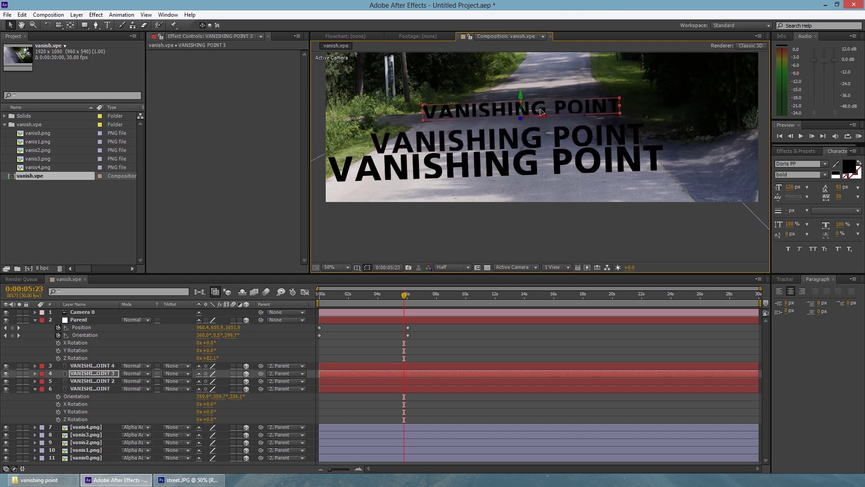
{"action": "key", "text": "x"}
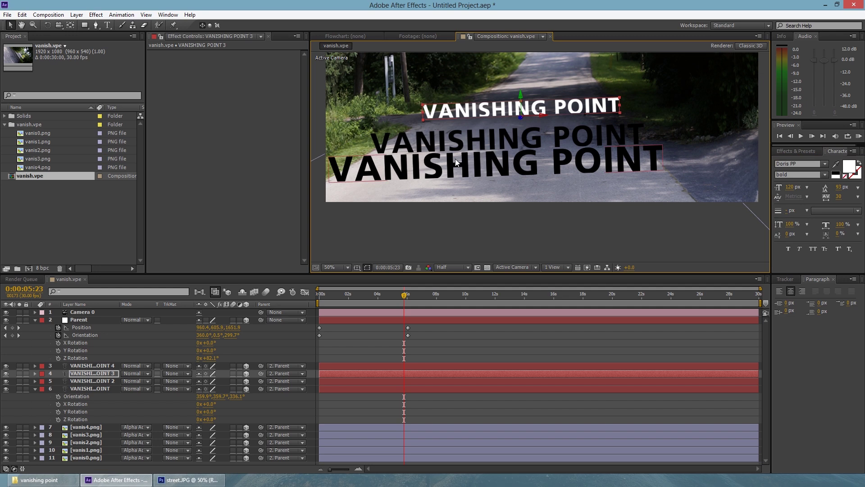
{"action": "left_click_drag", "start_coordinate": [457, 162], "coordinate": [537, 126]}
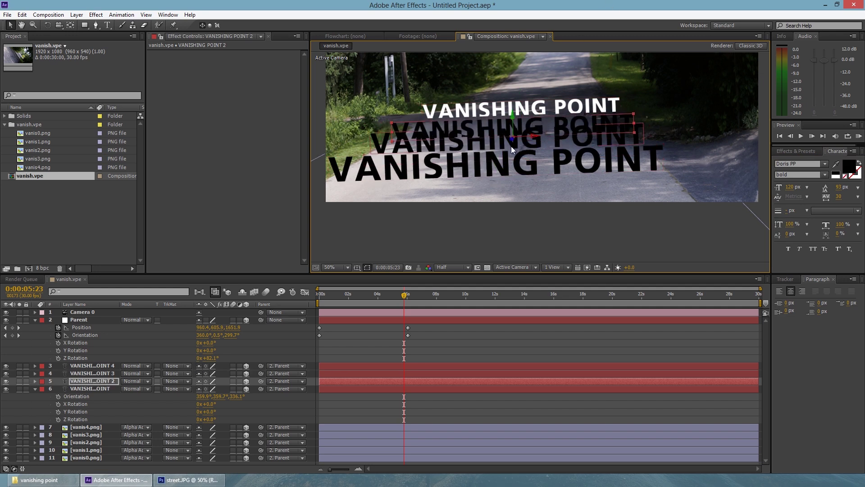
{"action": "left_click", "coordinate": [526, 116]}
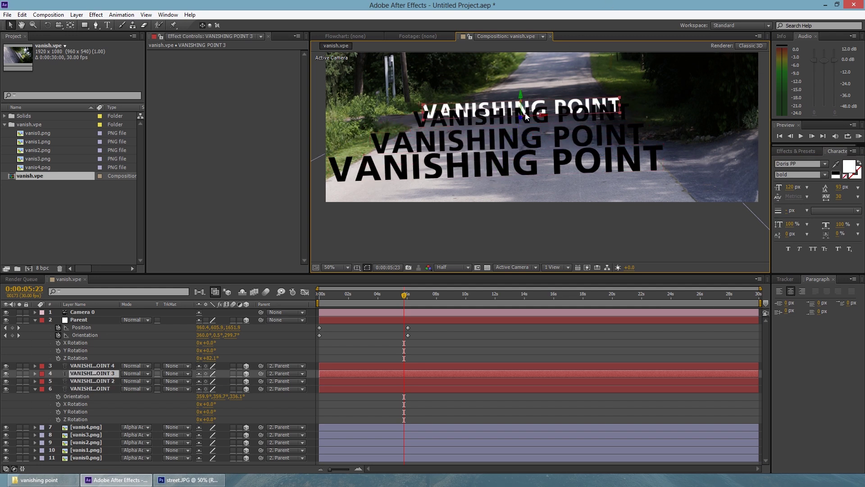
{"action": "left_click", "coordinate": [559, 117]}
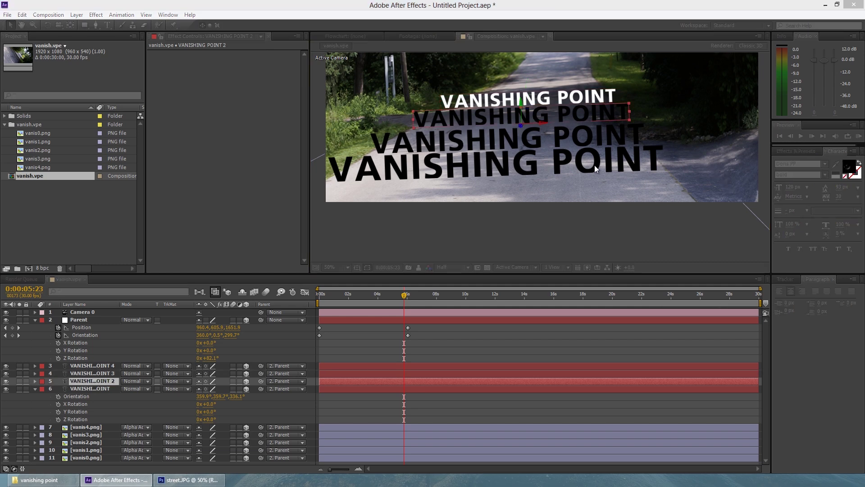
{"action": "key", "text": "ctrl+Up"}
{"action": "key", "text": "ctrl+Up"}
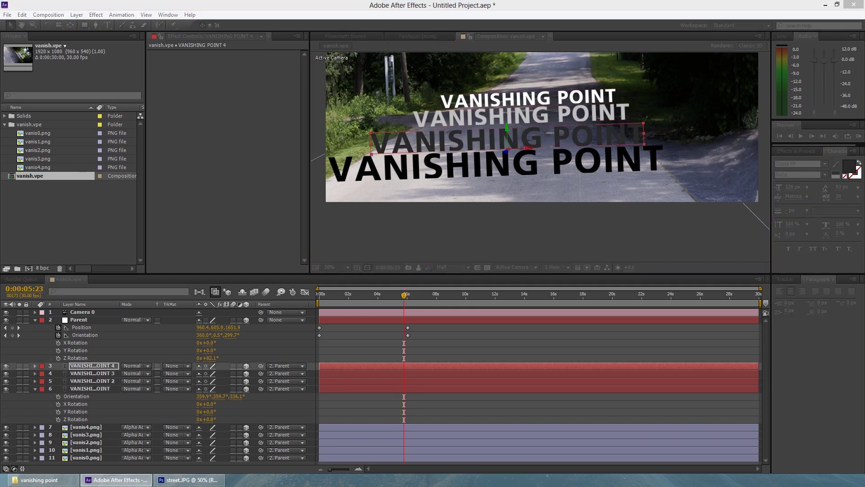
{"action": "left_click", "coordinate": [770, 115]}
{"action": "left_click_drag", "start_coordinate": [397, 296], "coordinate": [336, 304]}
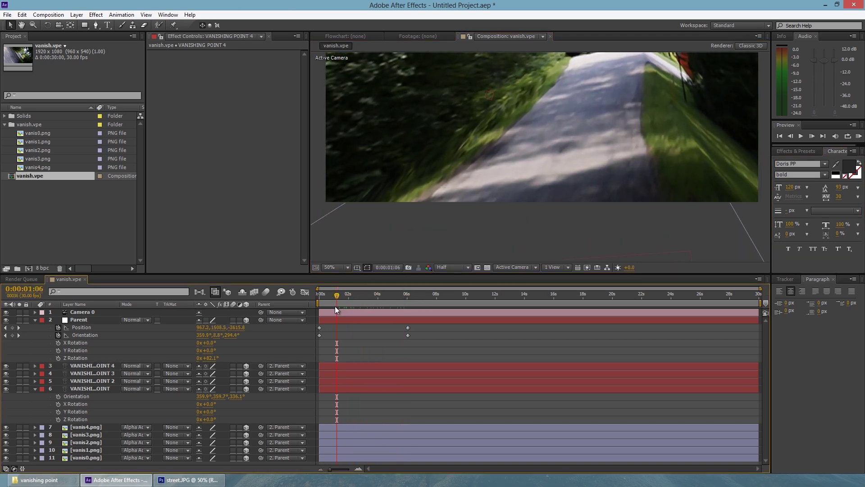
{"action": "scroll", "coordinate": [482, 231], "scroll_direction": "down", "scroll_amount": 2}
{"action": "key", "text": "space"}
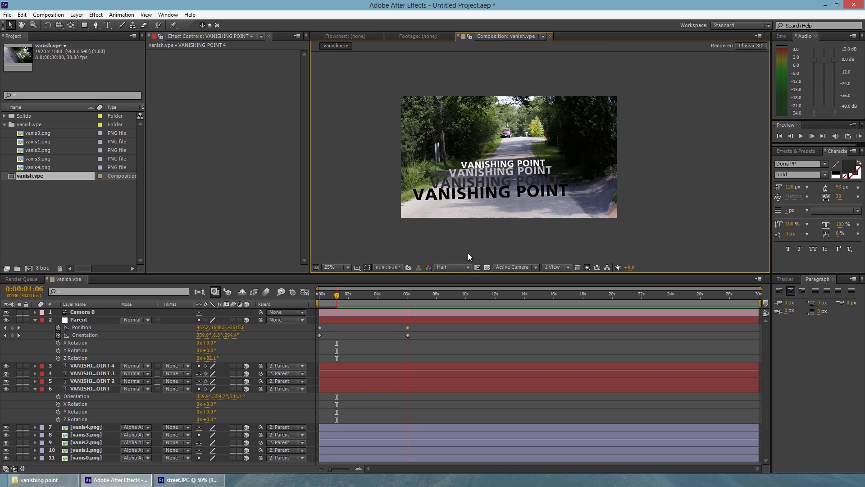
{"action": "key", "text": "space"}
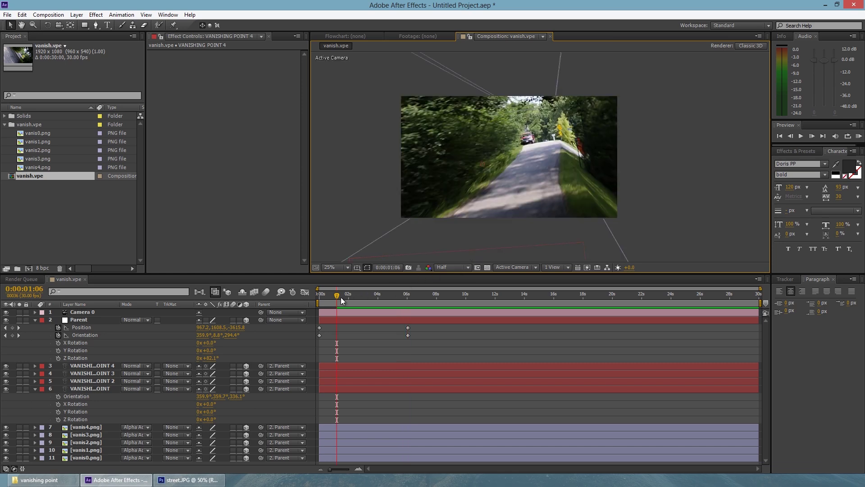
{"action": "left_click_drag", "start_coordinate": [341, 297], "coordinate": [418, 282]}
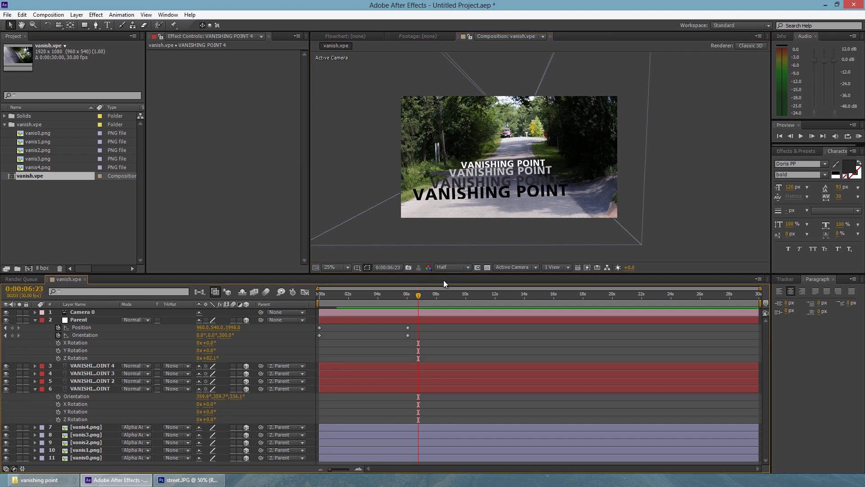